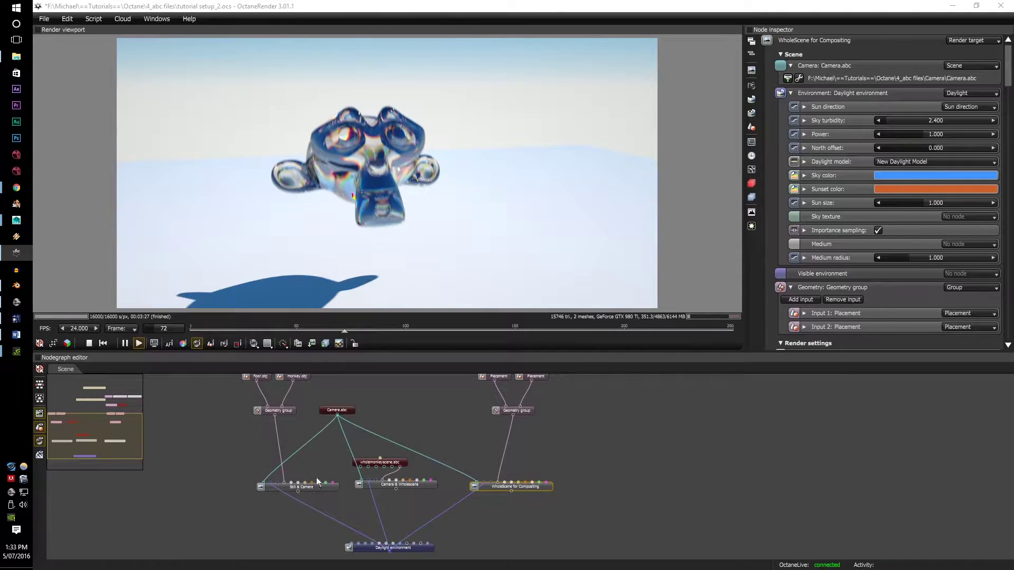
# - Maximize the Nodegraph editor so the node graph fills the whole window
pyautogui.rightClick(40, 358)
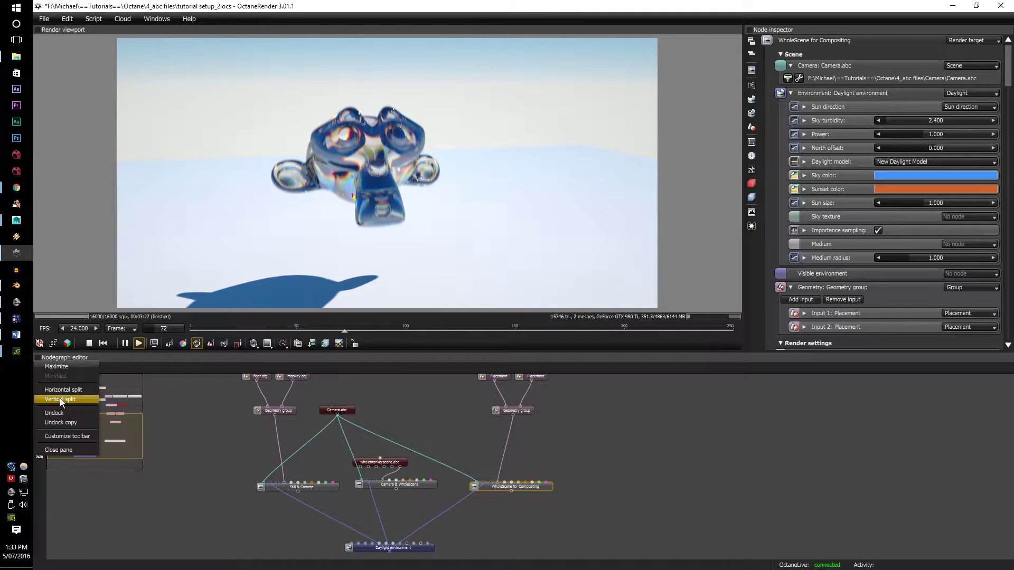
pyautogui.click(56, 366)
pyautogui.moveTo(385, 380); pyautogui.dragTo(430, 474, button='middle')
pyautogui.scroll(2, 451, 299)
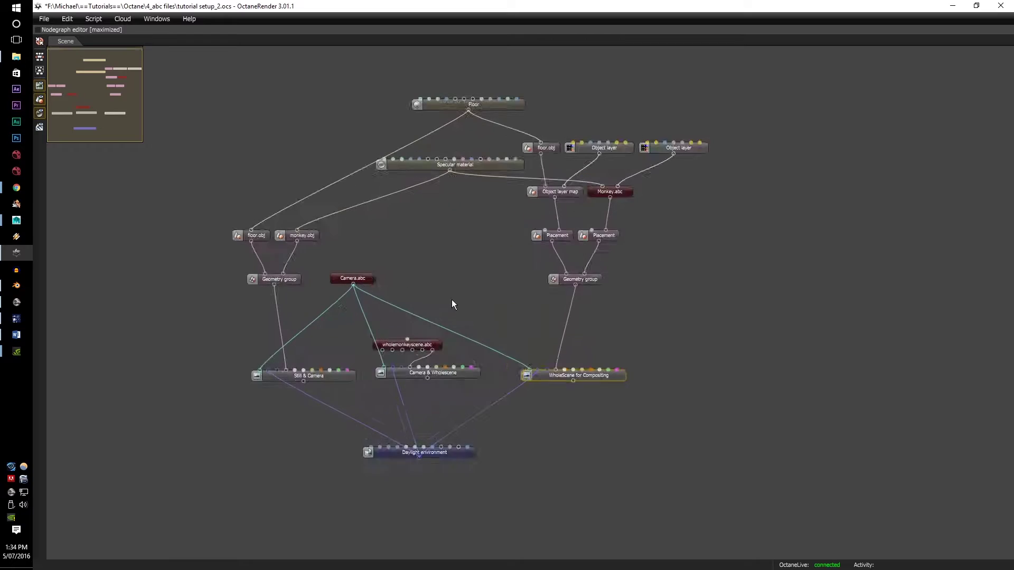
pyautogui.scroll(1, 449, 272)
pyautogui.moveTo(459, 248); pyautogui.dragTo(465, 289, button='middle')
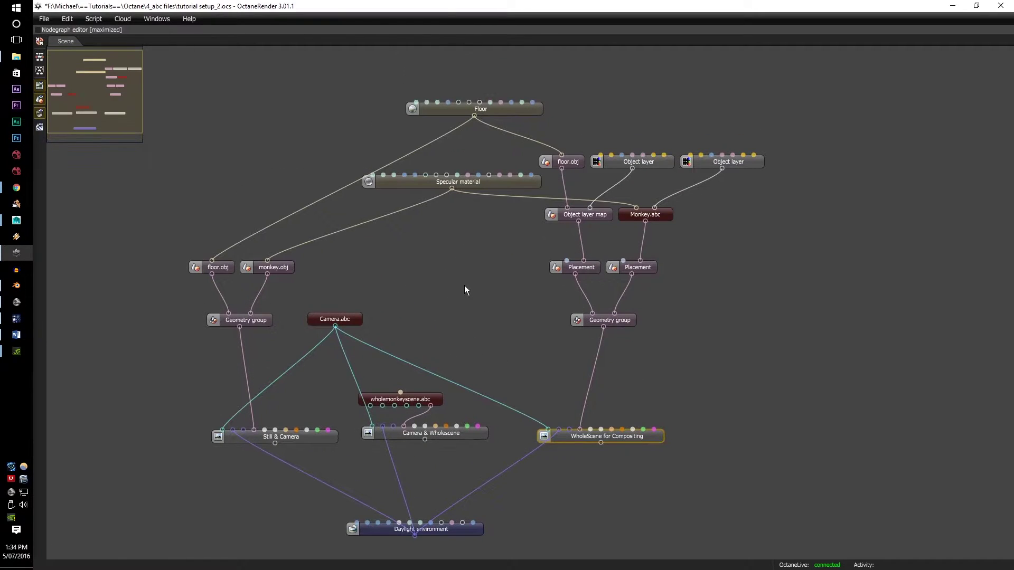
pyautogui.moveTo(482, 335); pyautogui.dragTo(495, 292, button='middle')
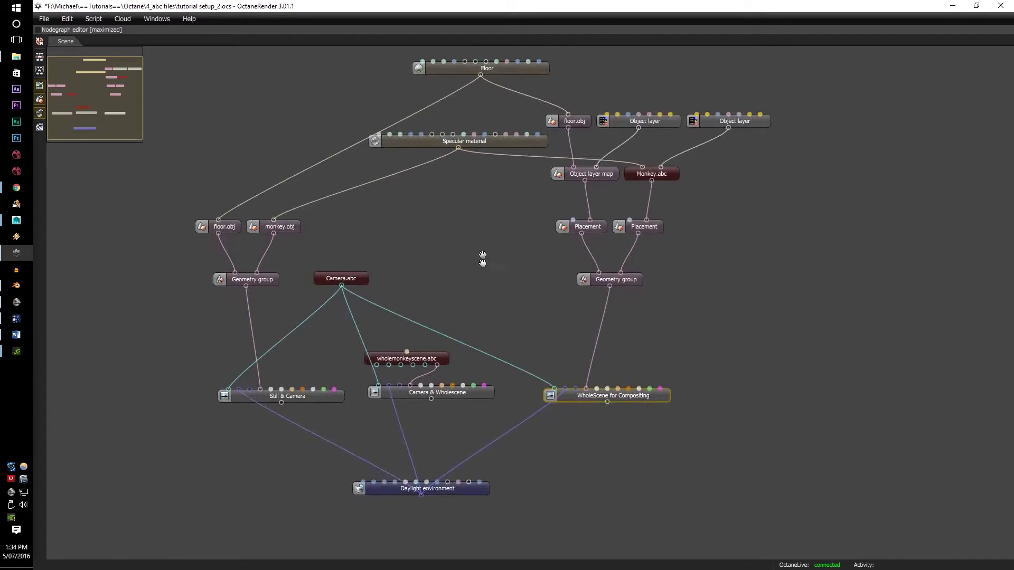
pyautogui.moveTo(482, 253); pyautogui.dragTo(481, 283, button='middle')
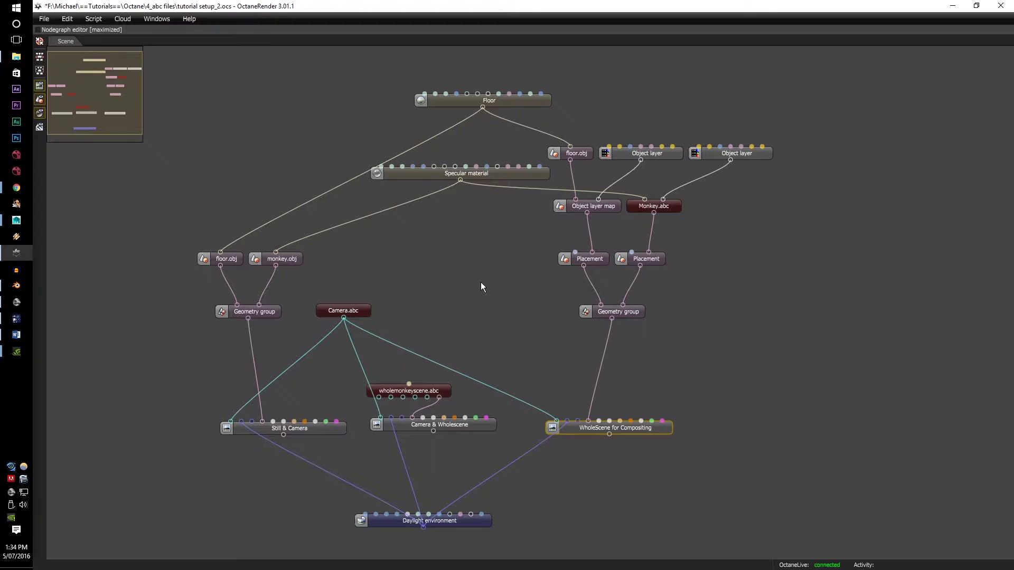
# - Deselect WholeScene for Compositing and bring the Monkey.abc object-layer branch into view
pyautogui.click(316, 450)
pyautogui.scroll(-3, 319, 443)
pyautogui.scroll(3, 318, 443)
pyautogui.moveTo(369, 446); pyautogui.dragTo(467, 409, button='middle')
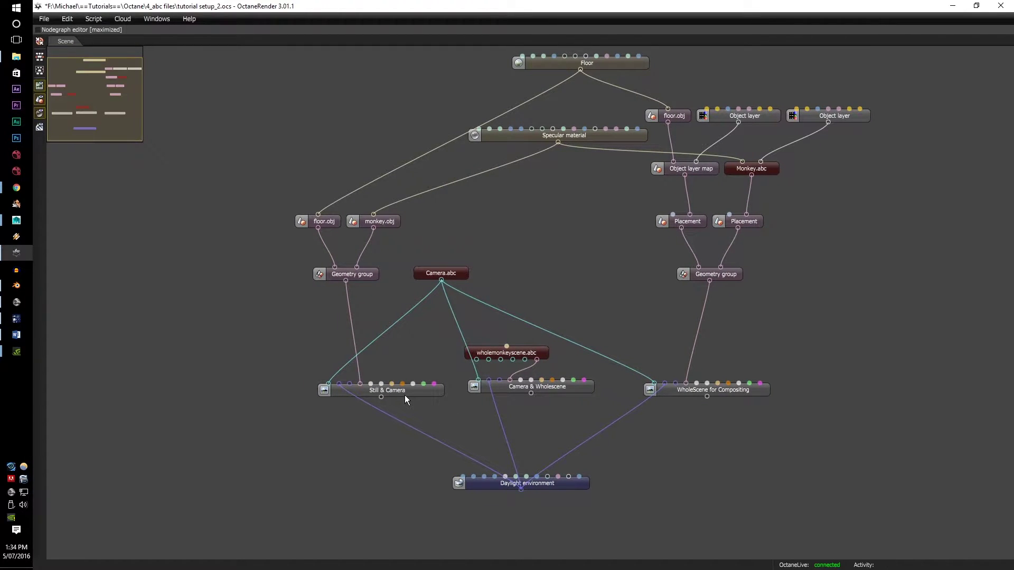
pyautogui.moveTo(547, 411); pyautogui.dragTo(411, 437, button='middle')
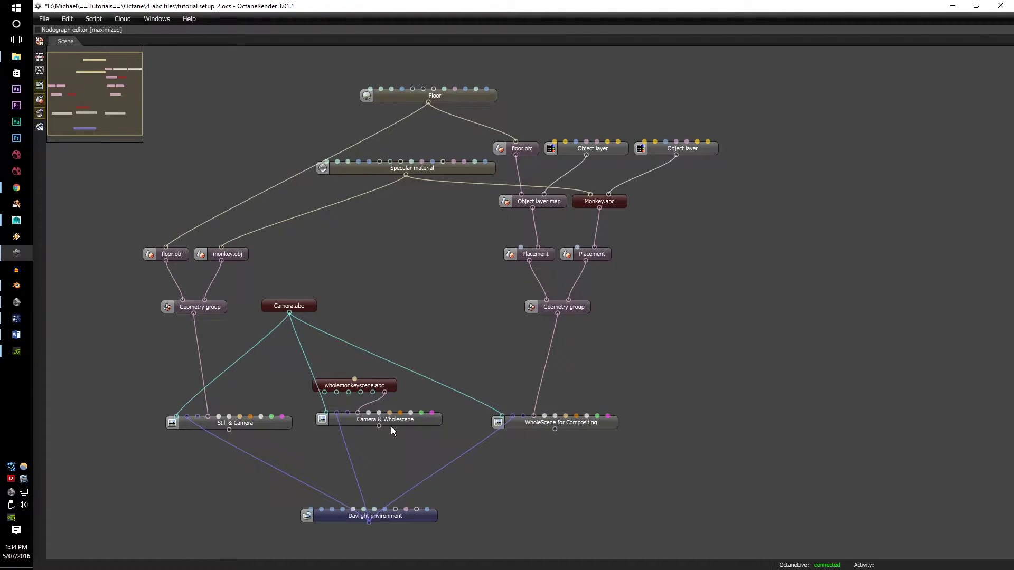
pyautogui.moveTo(411, 424); pyautogui.dragTo(335, 470, button='middle')
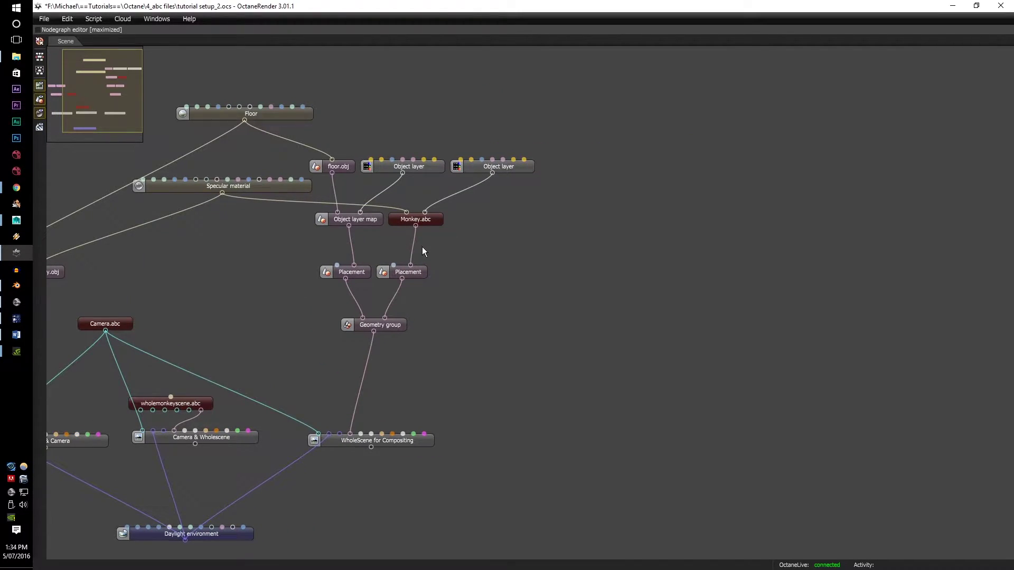
pyautogui.moveTo(423, 246); pyautogui.dragTo(336, 452, button='middle')
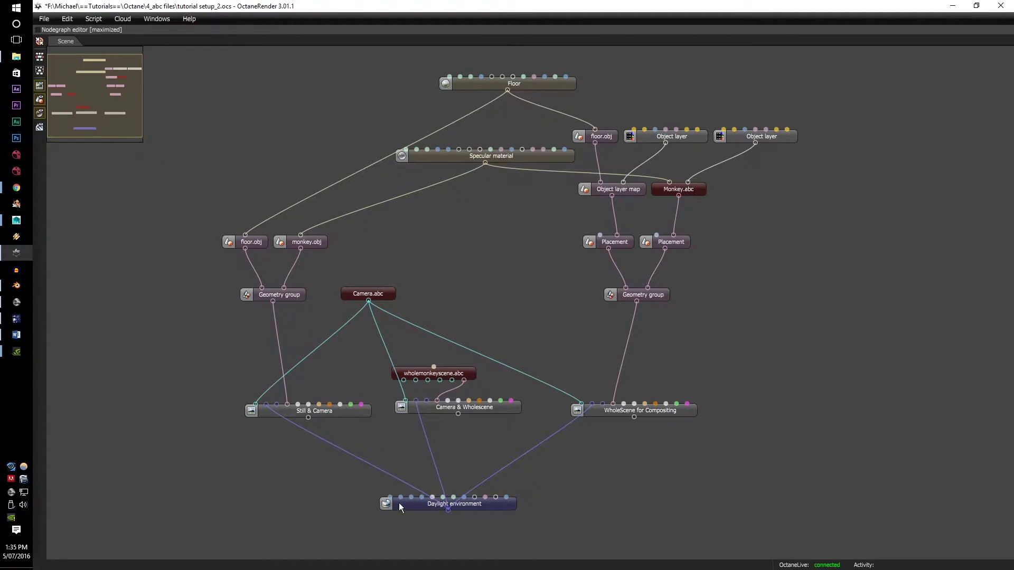
# - Restore the Nodegraph editor layout so the render viewport is back above it
pyautogui.click(39, 33)
pyautogui.click(68, 48)
pyautogui.scroll(-4, 487, 525)
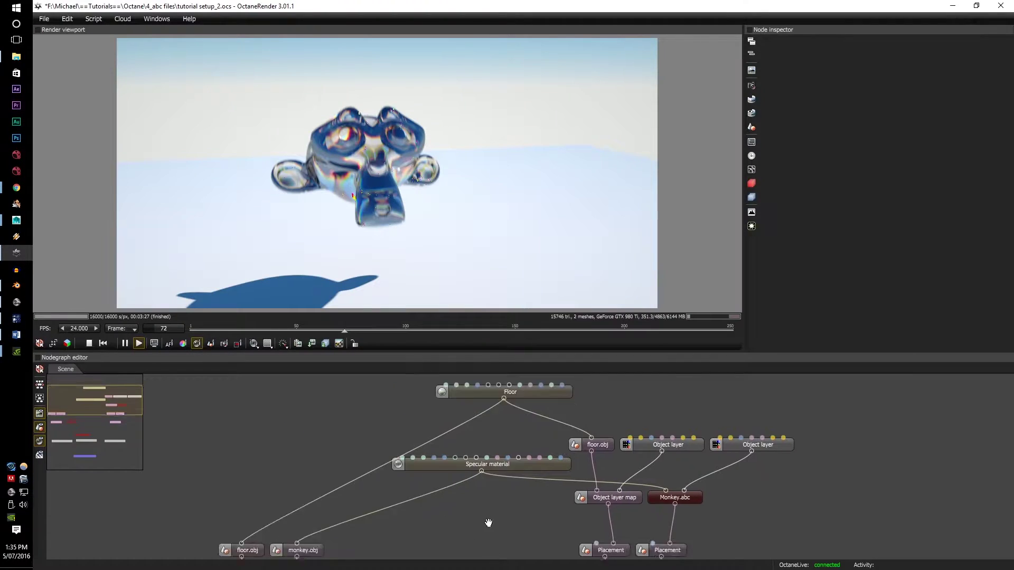
pyautogui.scroll(4, 490, 481)
# - Render Still & Camera at frame 50, then render Camera & Wholescene near frame 43
pyautogui.click(394, 502)
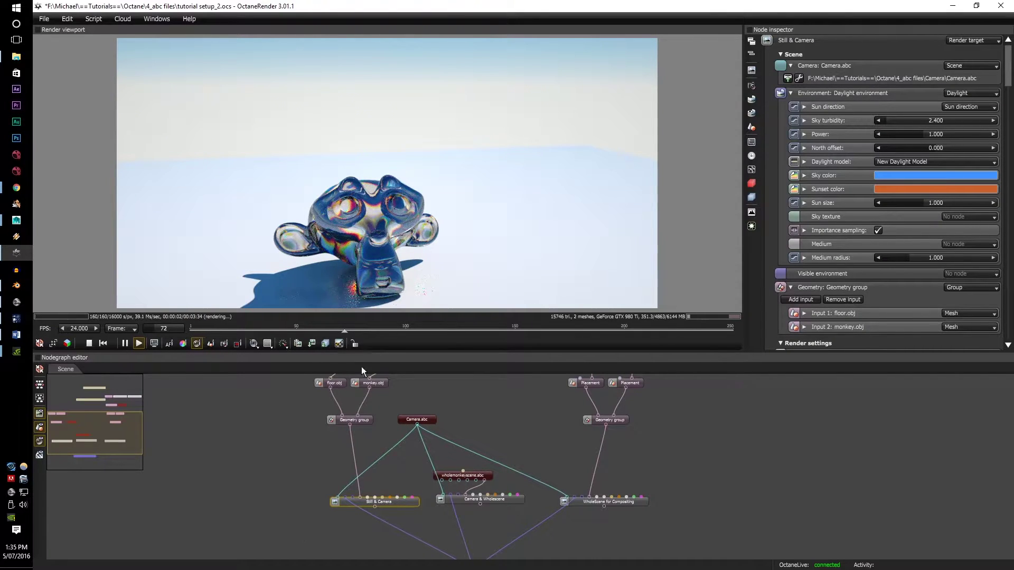
pyautogui.moveTo(326, 332); pyautogui.dragTo(445, 333)
pyautogui.click(490, 501)
pyautogui.scroll(1, 490, 501)
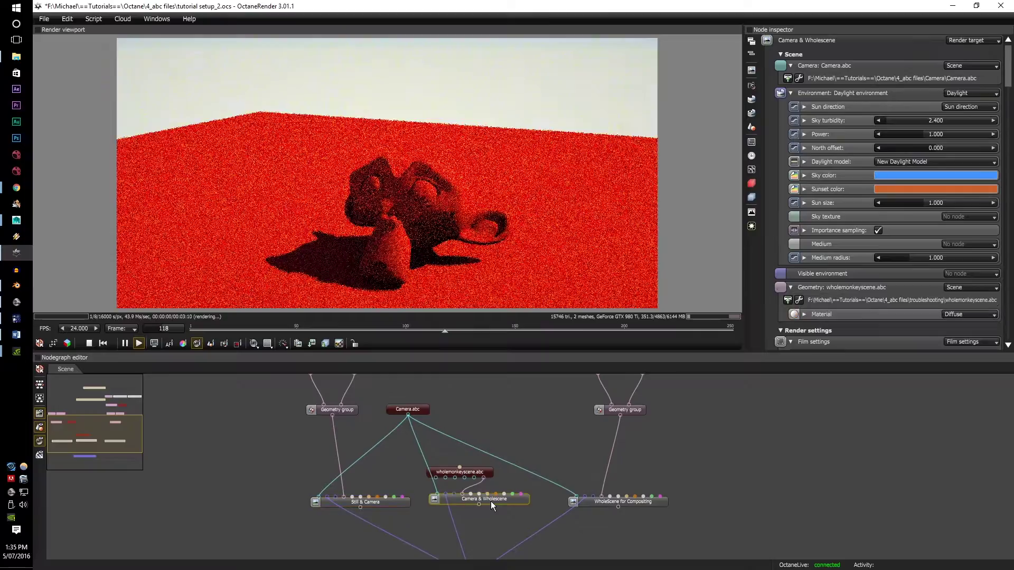
pyautogui.moveTo(445, 331); pyautogui.dragTo(510, 291)
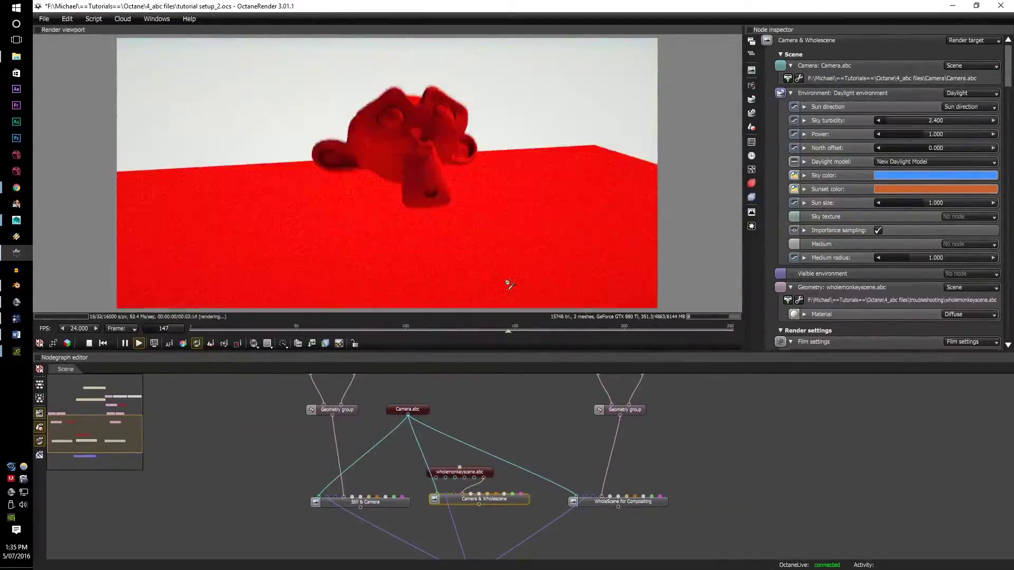
# - Render the WholeScene for Compositing target and jump to frame 29 for a frontal view
pyautogui.click(615, 504)
pyautogui.scroll(2, 664, 490)
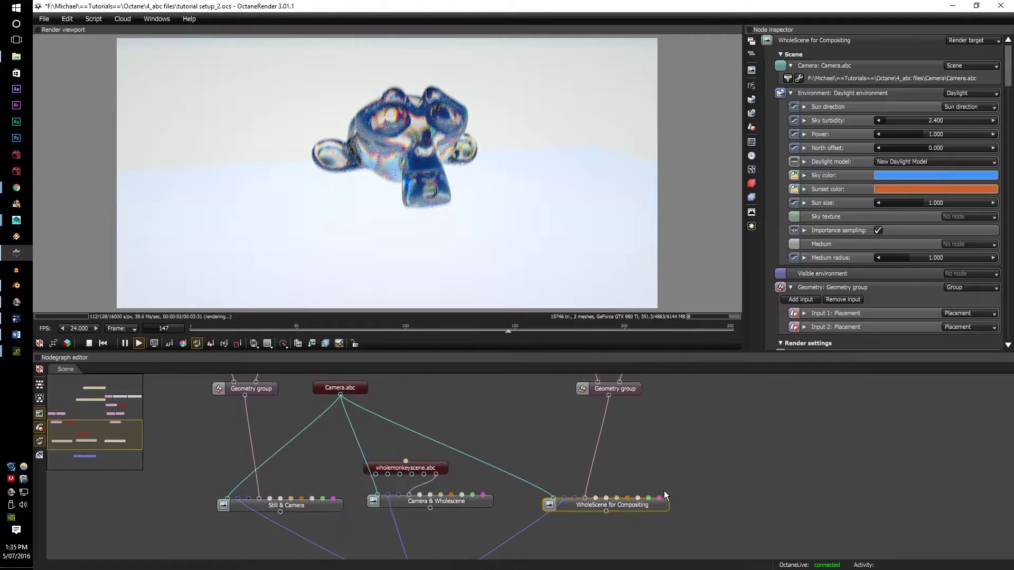
pyautogui.moveTo(664, 490); pyautogui.dragTo(562, 498, button='middle')
pyautogui.scroll(-3, 473, 452)
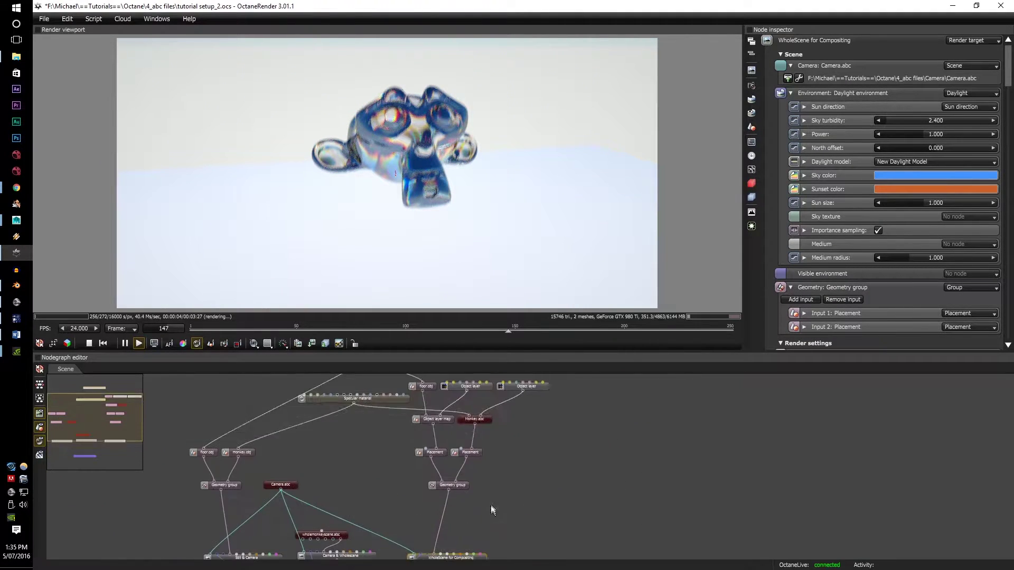
pyautogui.click(251, 329)
pyautogui.scroll(3, 401, 462)
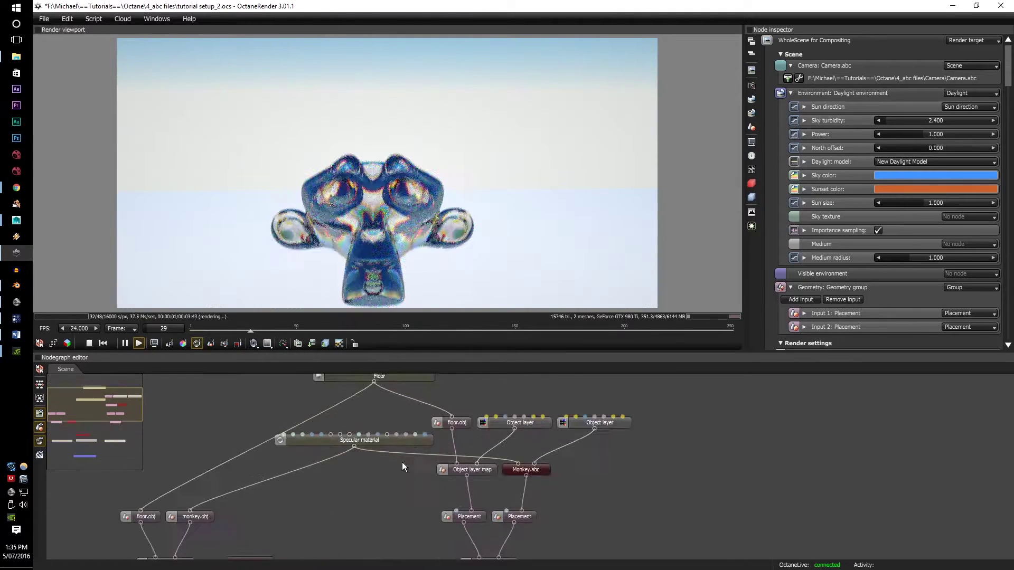
# - Inspect the first Object layer's settings and the floor's Placement node
pyautogui.moveTo(579, 433); pyautogui.dragTo(513, 428, button='middle')
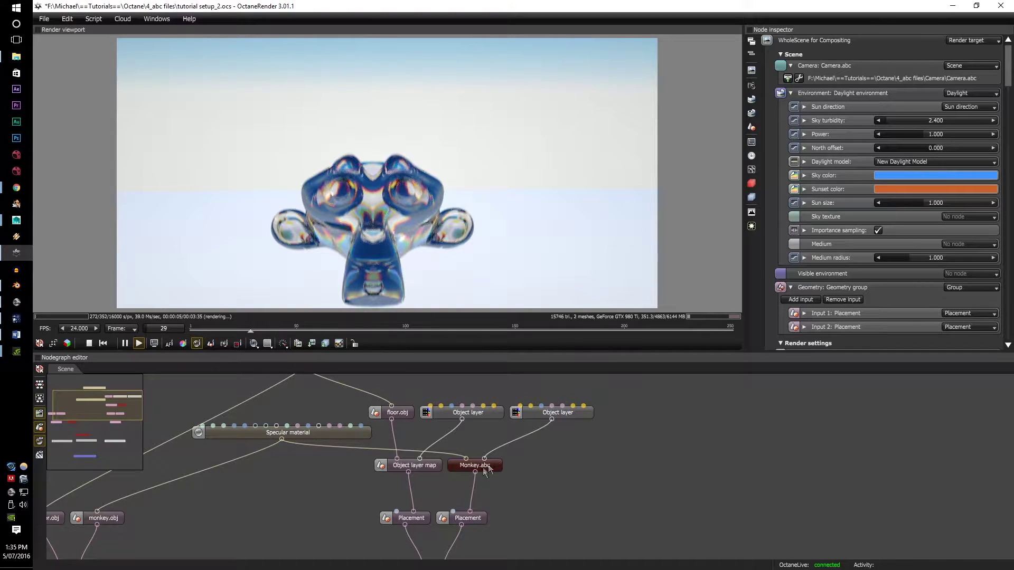
pyautogui.click(450, 415)
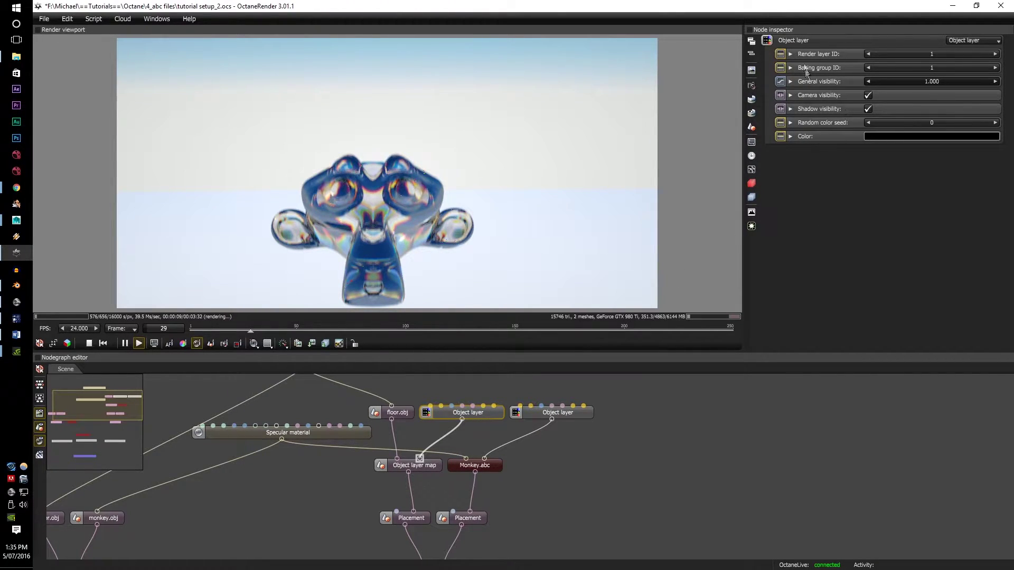
pyautogui.scroll(-1, 460, 507)
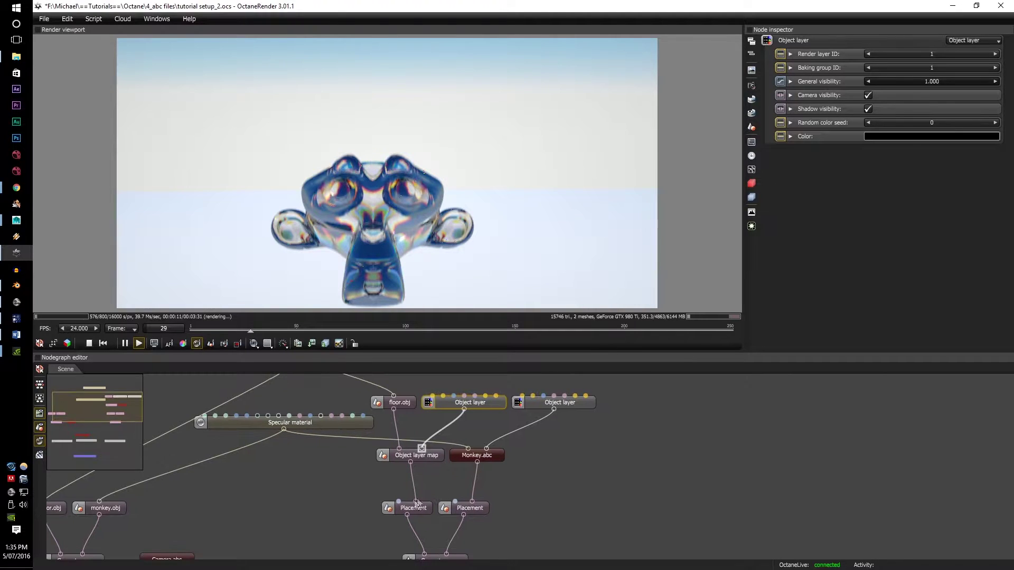
pyautogui.click(412, 510)
pyautogui.scroll(-10, 441, 483)
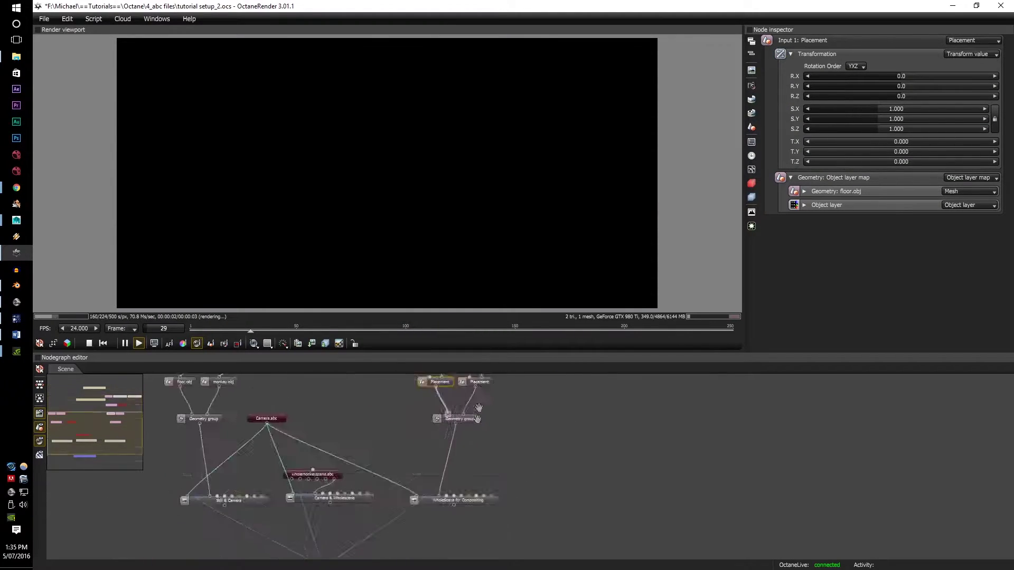
# - Reselect WholeScene for Compositing and scrub the timeline to frame 107
pyautogui.click(439, 470)
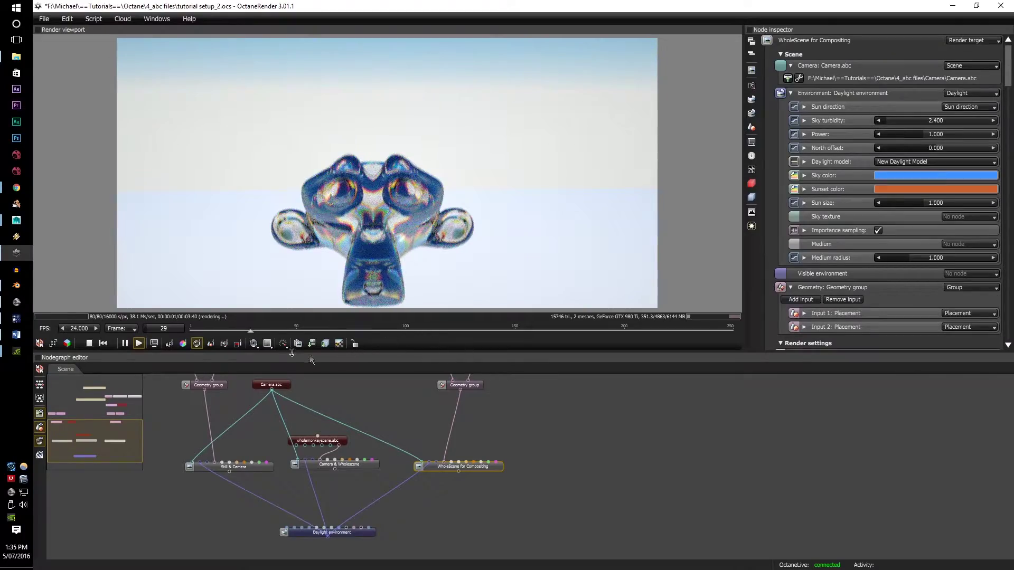
pyautogui.moveTo(289, 331); pyautogui.dragTo(421, 331)
pyautogui.scroll(-2, 556, 404)
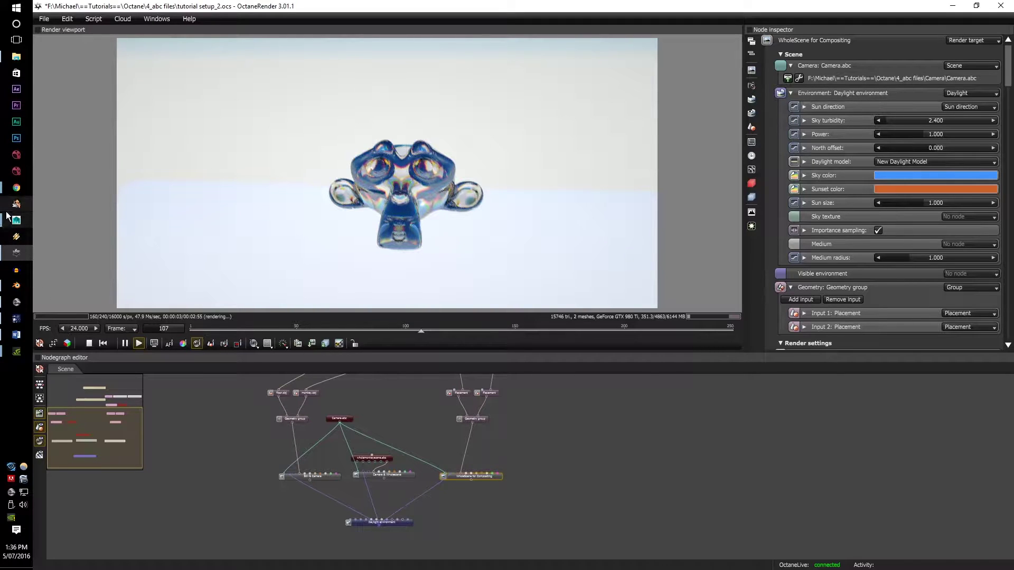
# - Bring Maya 2015 forward, play through the animation, and return to frame 1
pyautogui.moveTo(11, 220)
pyautogui.click(81, 266)
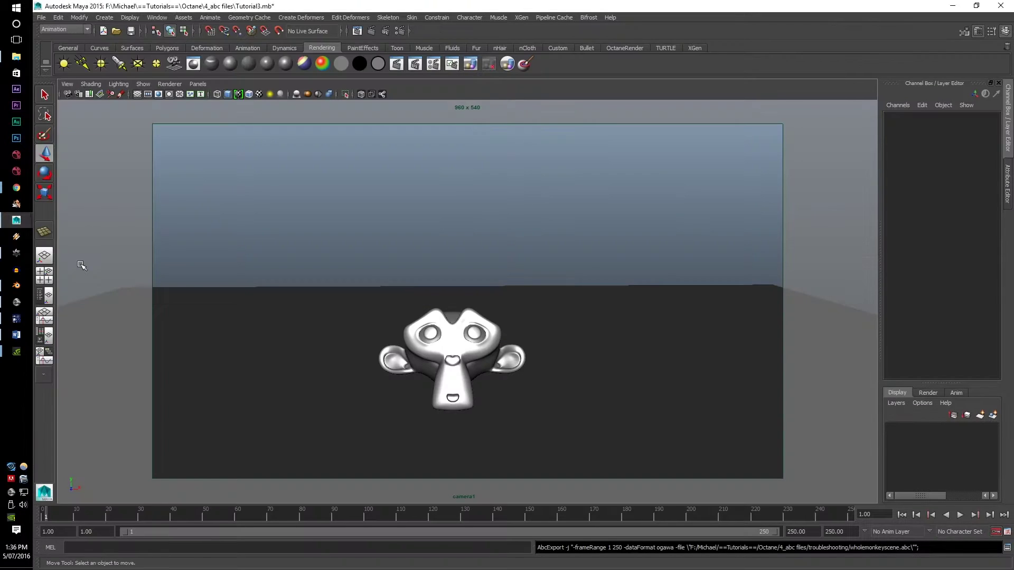
pyautogui.moveTo(172, 513)
pyautogui.mouseDown()
pyautogui.moveTo(517, 494)
pyautogui.moveTo(610, 472)
pyautogui.mouseUp()
pyautogui.hotkey('alt', 'v')
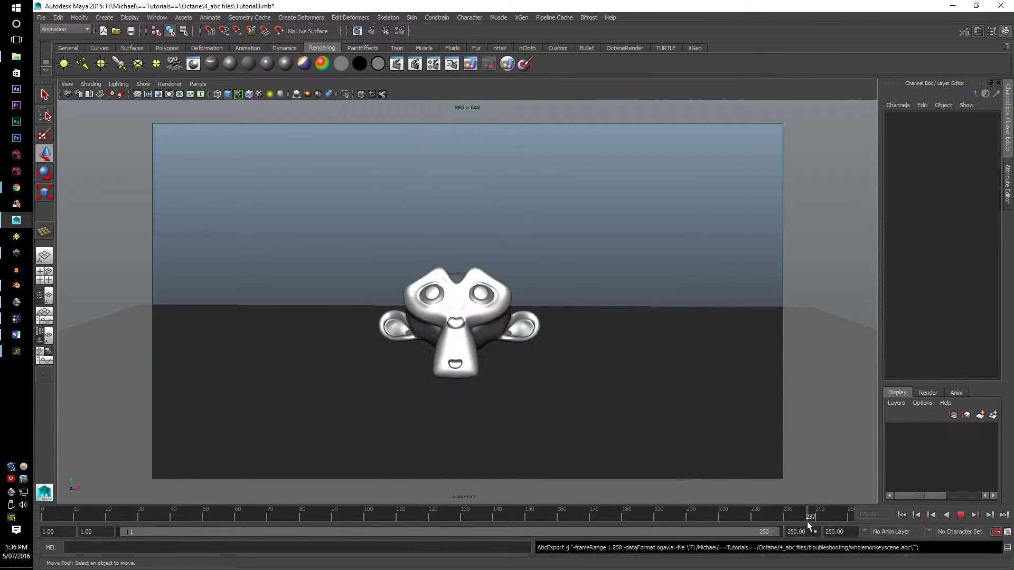
pyautogui.moveTo(808, 514); pyautogui.dragTo(648, 520)
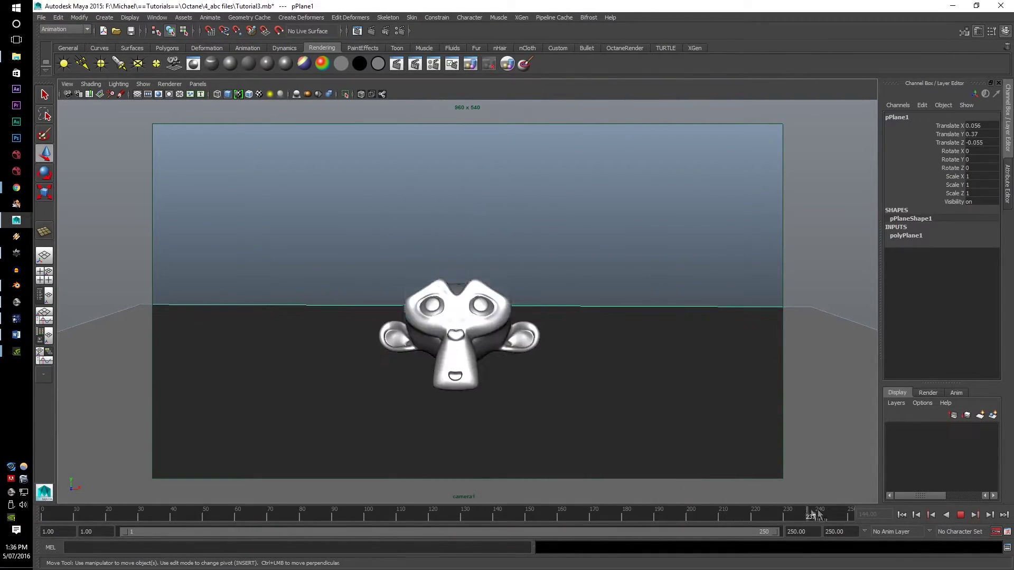
pyautogui.click(373, 520)
pyautogui.moveTo(376, 522); pyautogui.dragTo(46, 517)
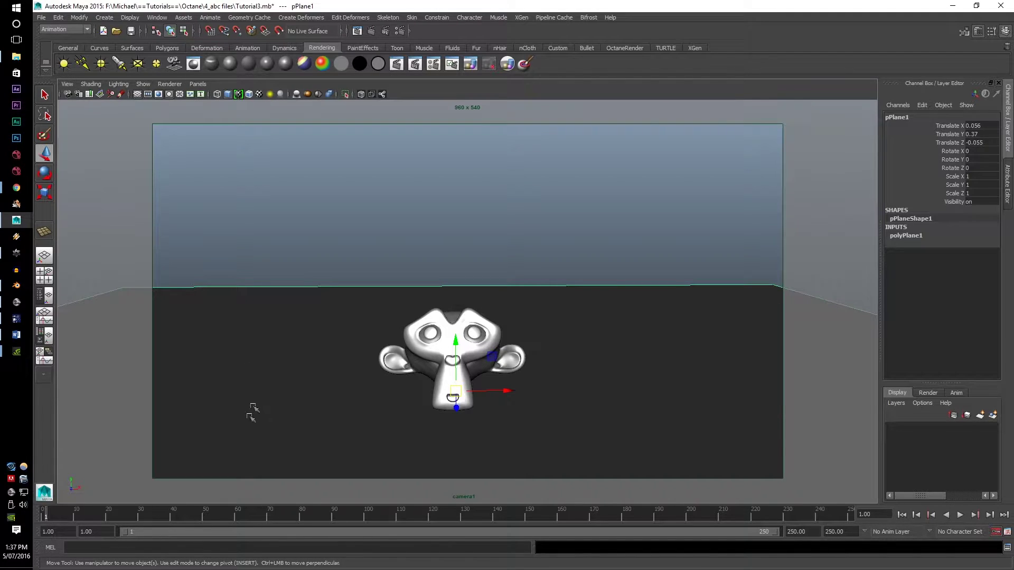
# - Scrub to frame 76, deselect the ground plane, and select camera1 to show its keys
pyautogui.moveTo(86, 513); pyautogui.dragTo(206, 514)
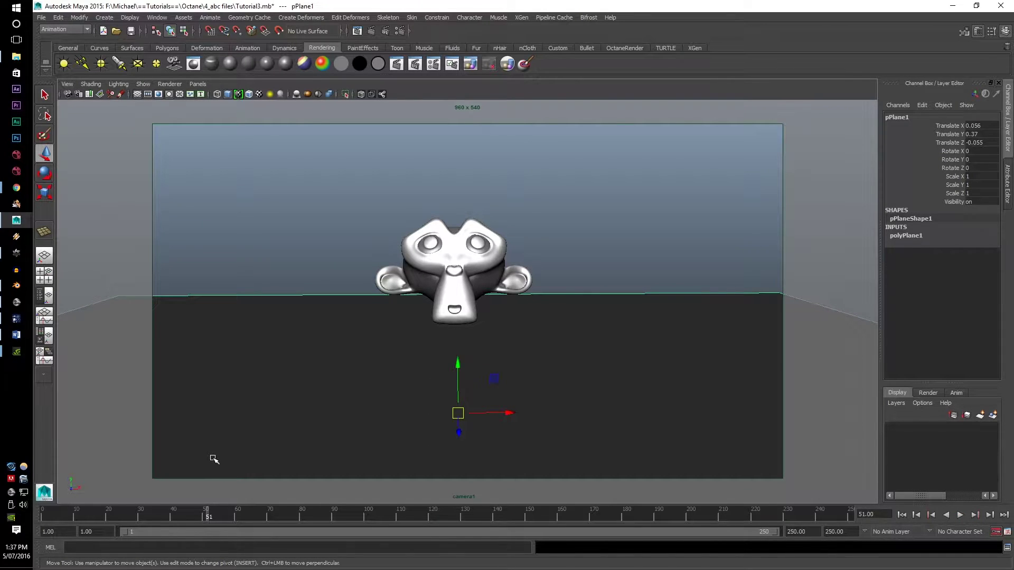
pyautogui.moveTo(212, 514); pyautogui.dragTo(138, 514)
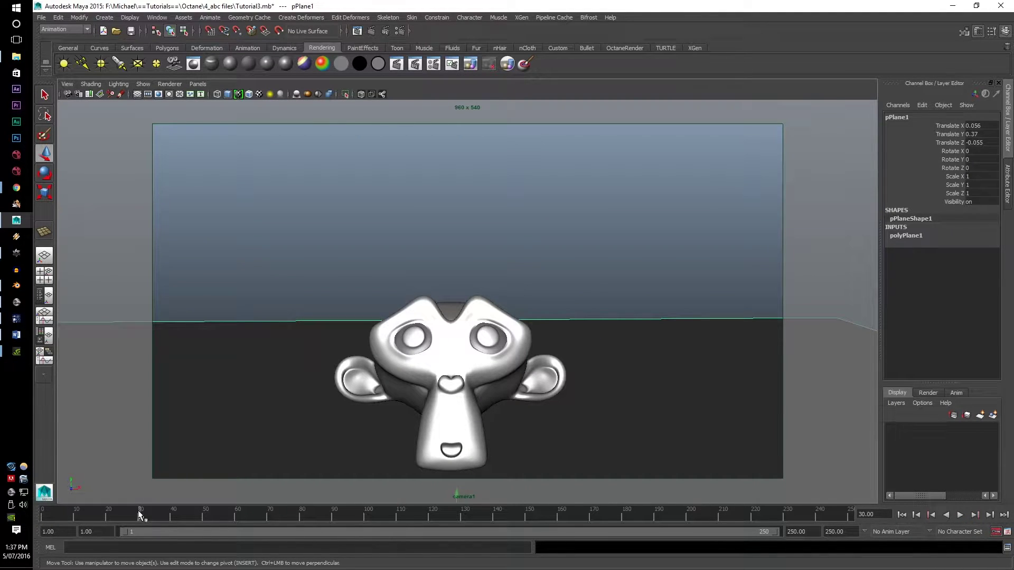
pyautogui.click(122, 266)
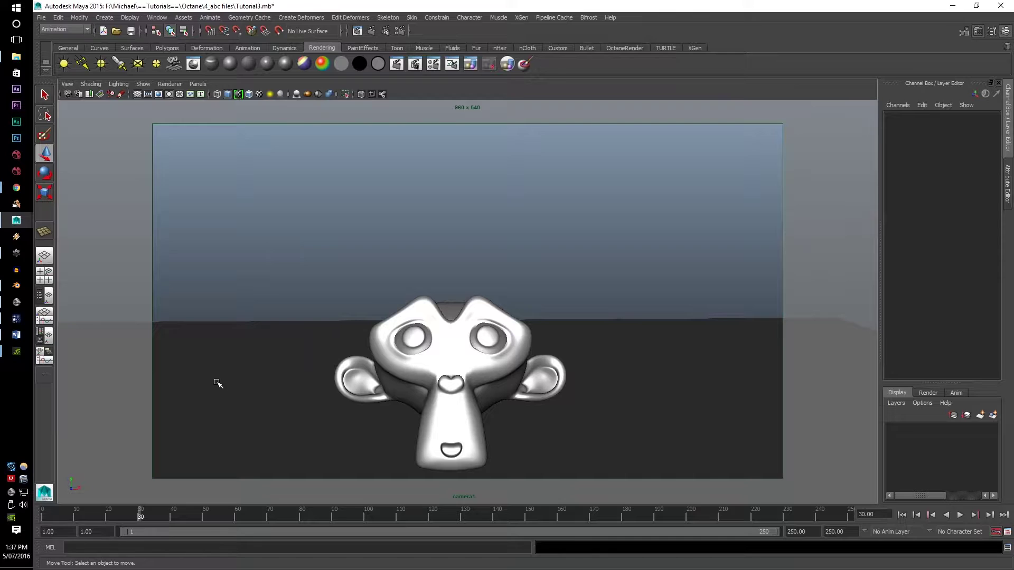
pyautogui.moveTo(186, 508); pyautogui.dragTo(289, 504)
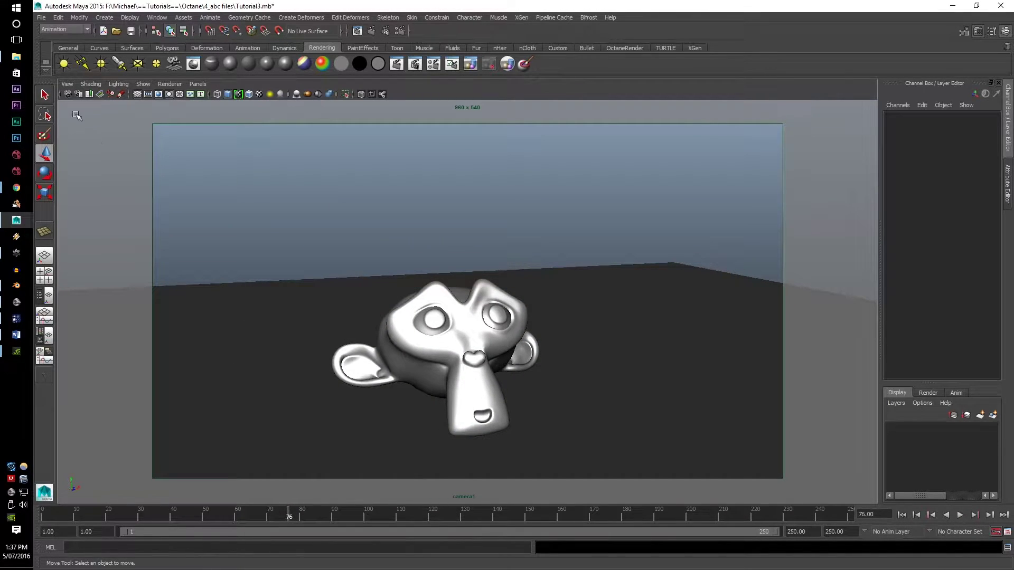
pyautogui.click(69, 95)
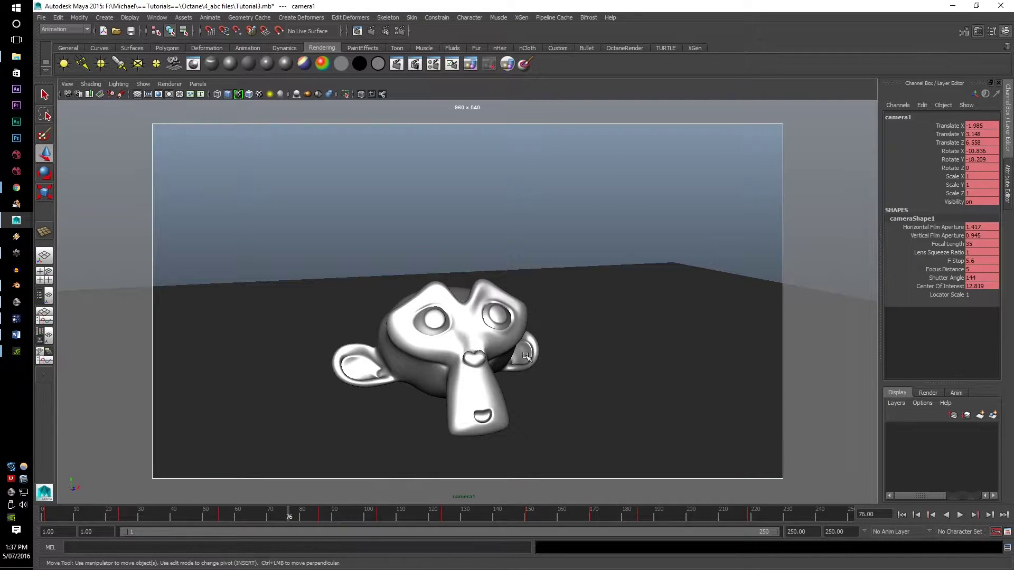
# - Open the Export Selection to Alembic options, keeping the cache range on Time Slider
pyautogui.click(555, 17)
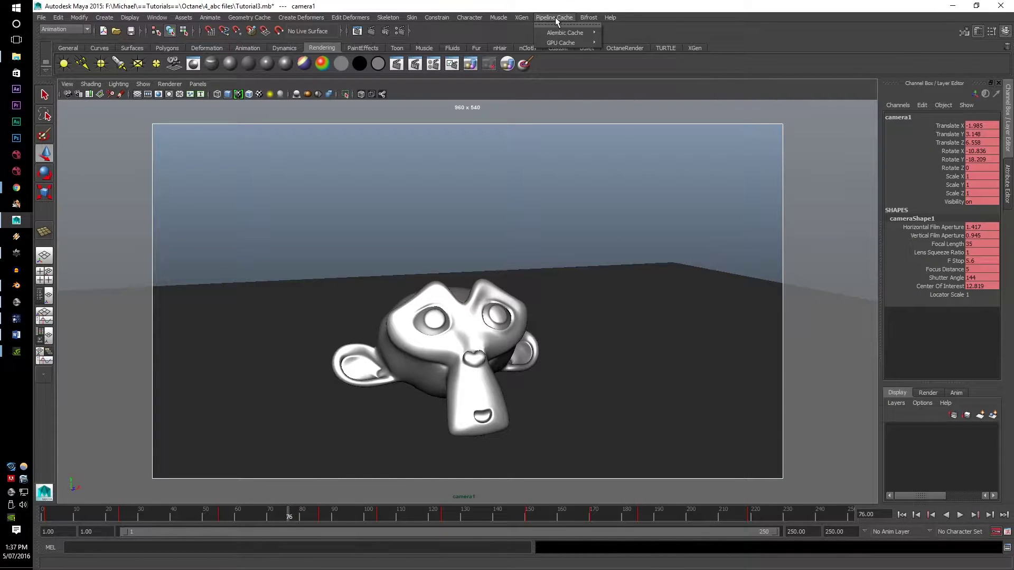
pyautogui.moveTo(575, 34)
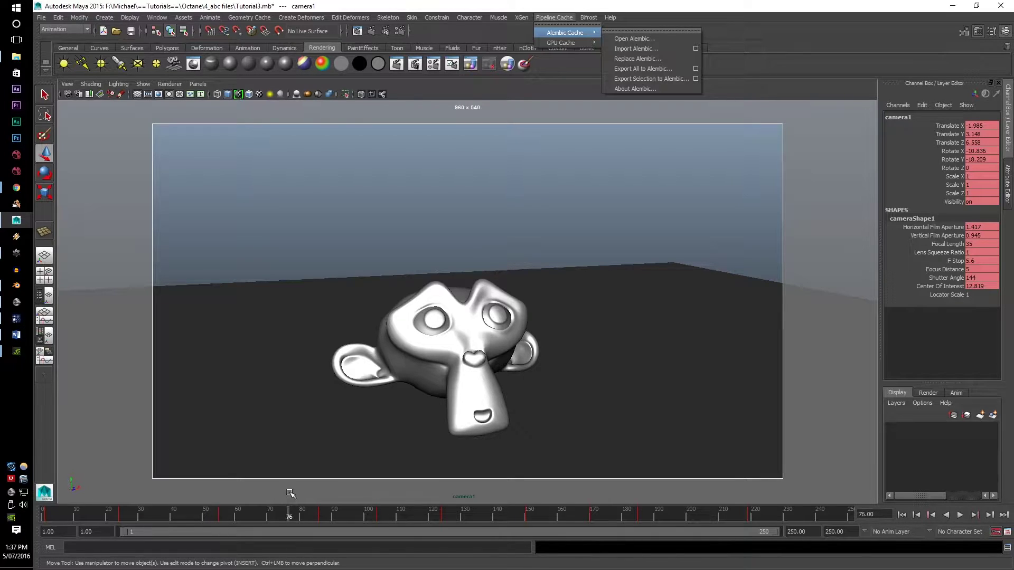
pyautogui.click(696, 79)
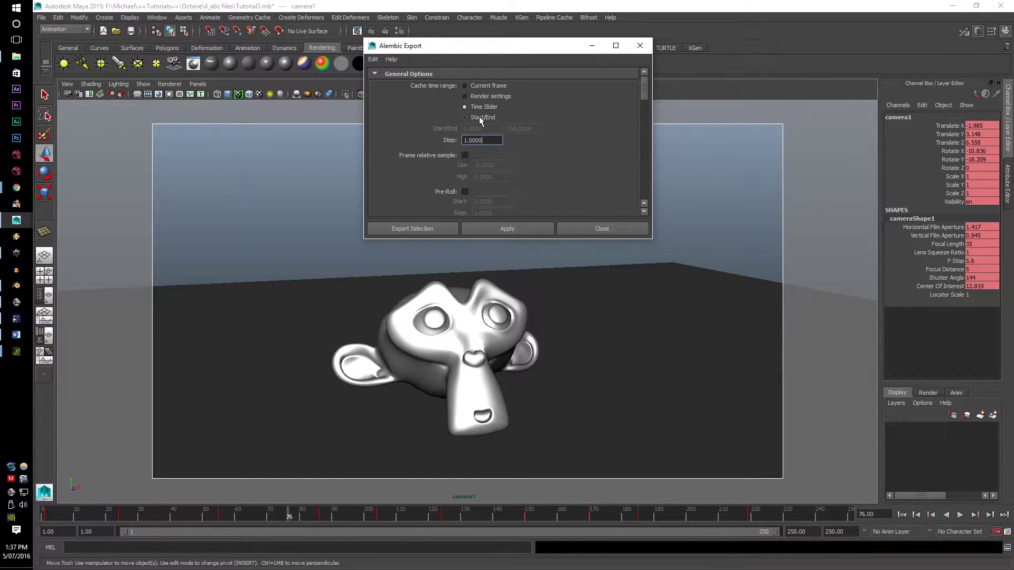
pyautogui.click(480, 116)
pyautogui.click(476, 107)
# - Close the Alembic Export options, move to frame 84, and select the monkey mesh
pyautogui.click(615, 230)
pyautogui.moveTo(171, 514); pyautogui.dragTo(315, 515)
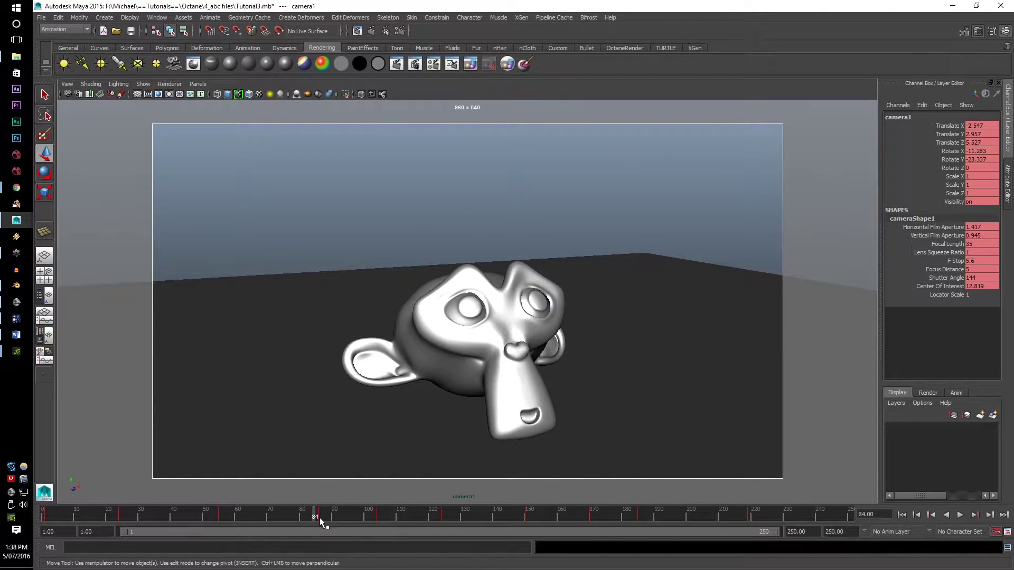
pyautogui.click(453, 324)
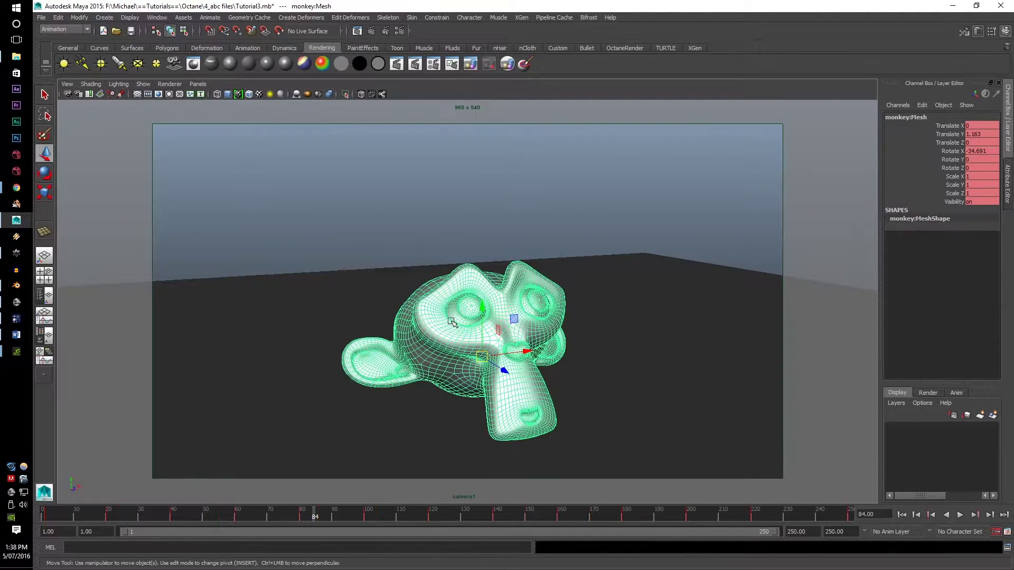
pyautogui.click(632, 293)
pyautogui.click(518, 324)
# - Reselect the monkey, return the animation to frame 1, and deselect it
pyautogui.click(553, 17)
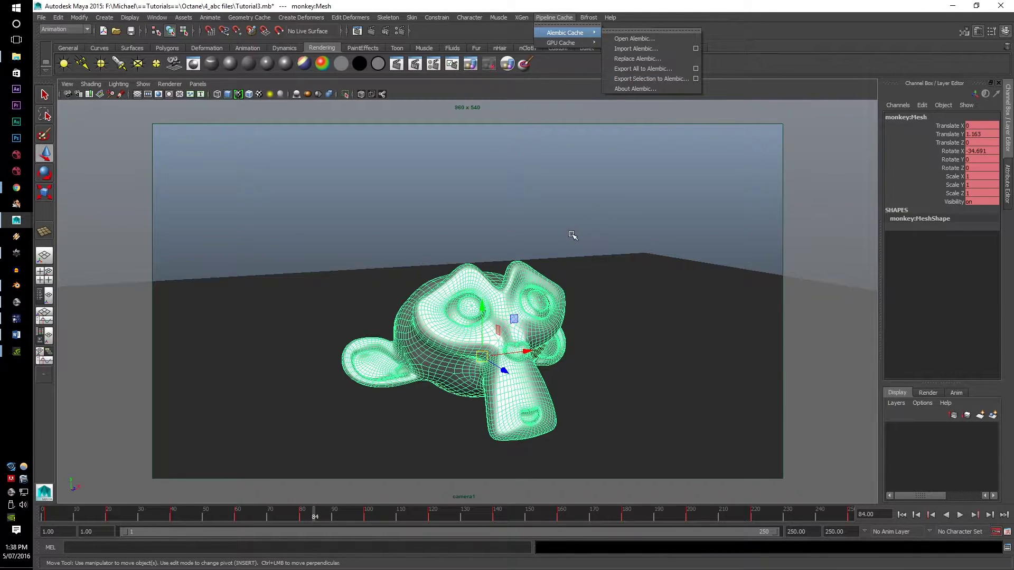
pyautogui.click(473, 210)
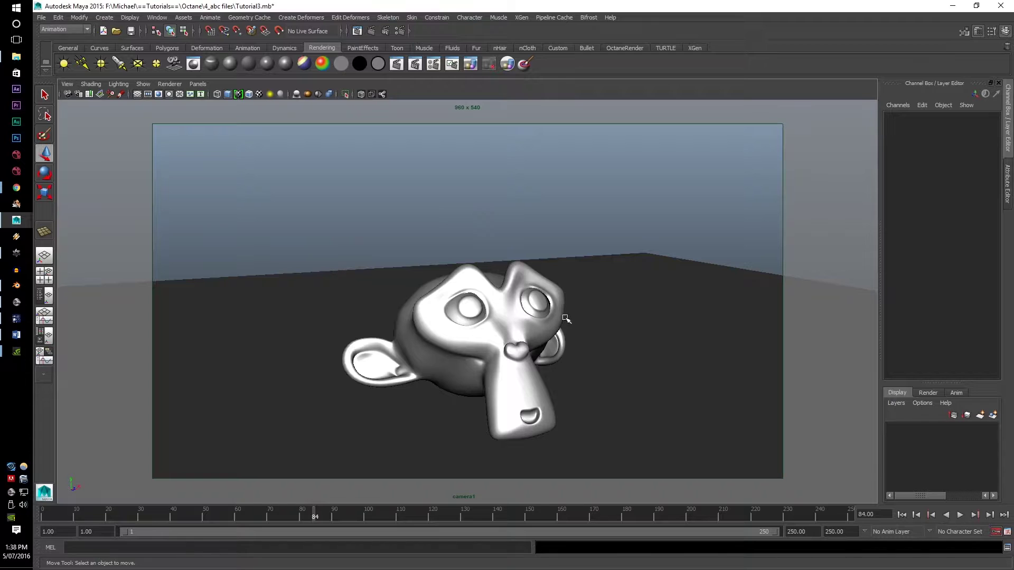
pyautogui.click(583, 297)
pyautogui.click(465, 302)
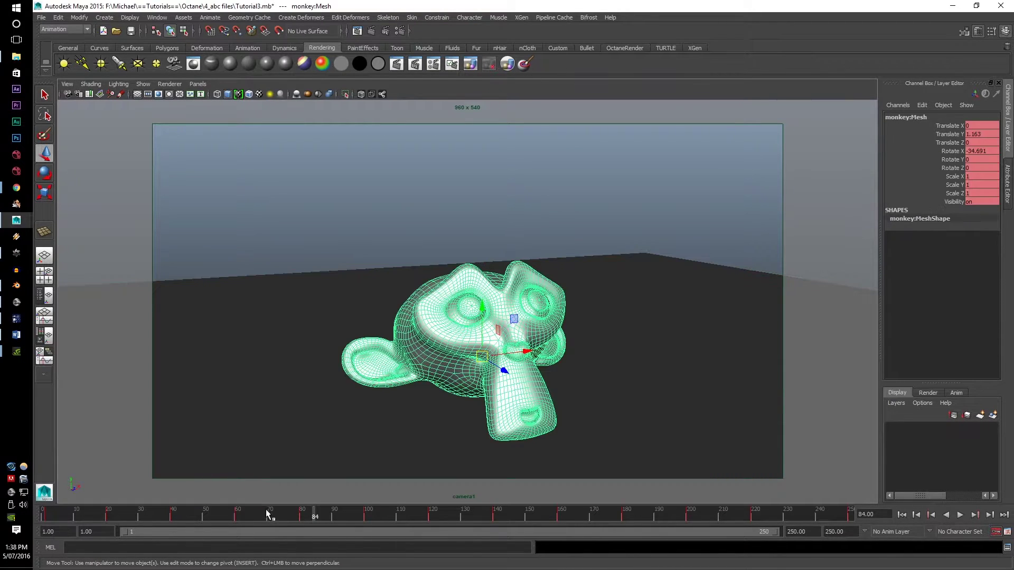
pyautogui.moveTo(268, 515); pyautogui.dragTo(45, 514)
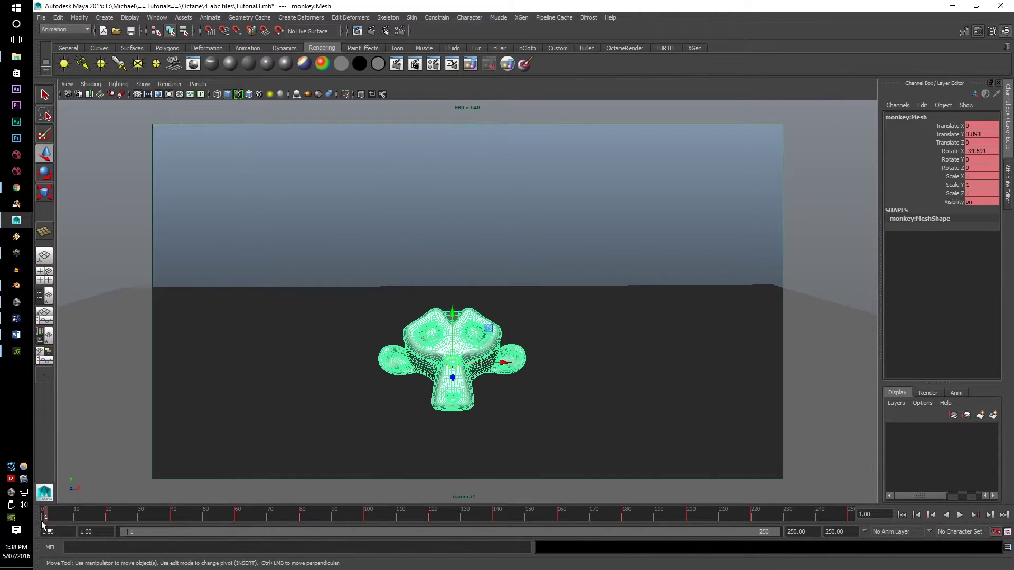
pyautogui.click(320, 269)
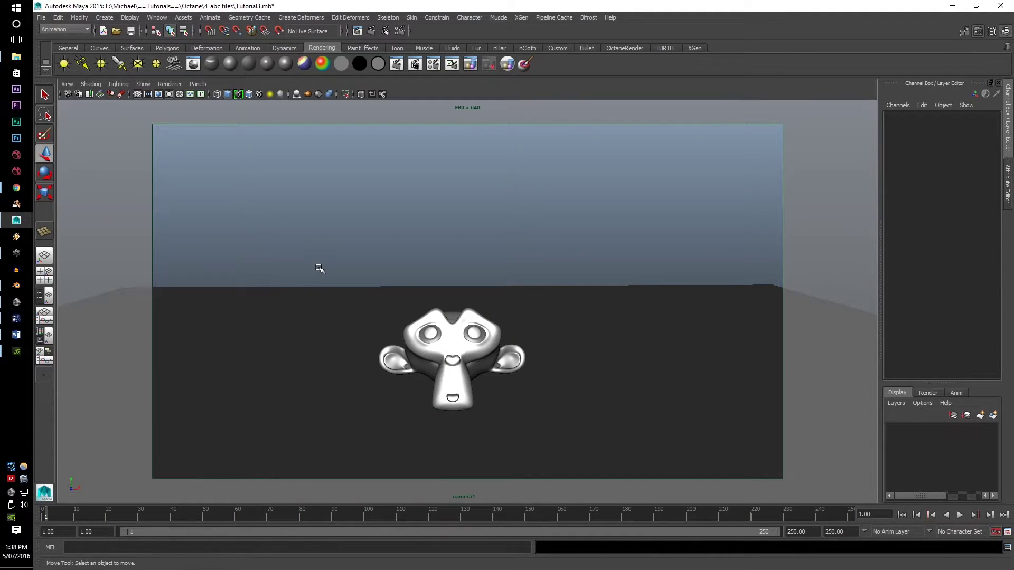
# - In the Persp/Outliner layout, select monkey:Mesh, play to frame 130, and rewind to frame 3
pyautogui.click(47, 297)
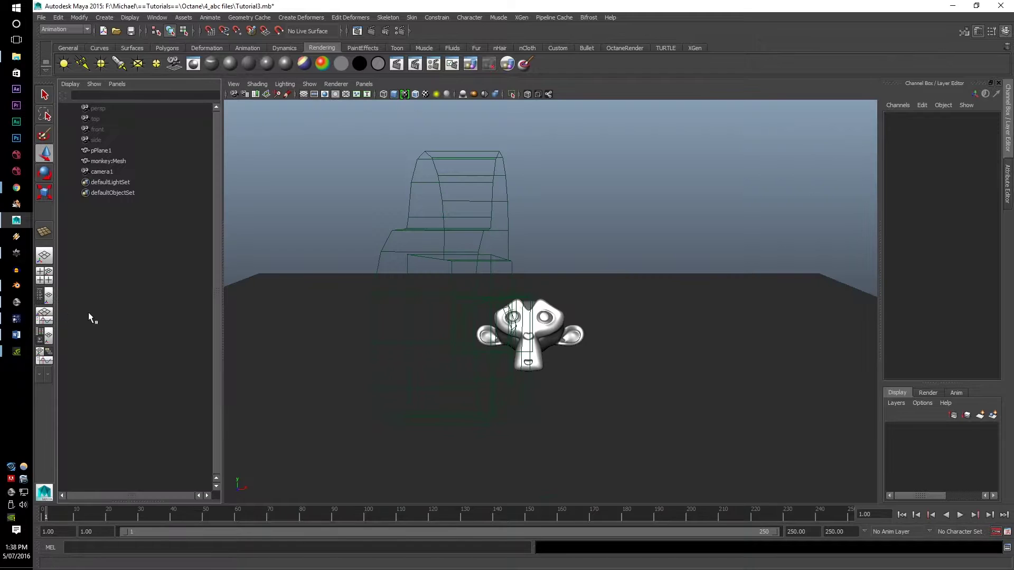
pyautogui.click(101, 161)
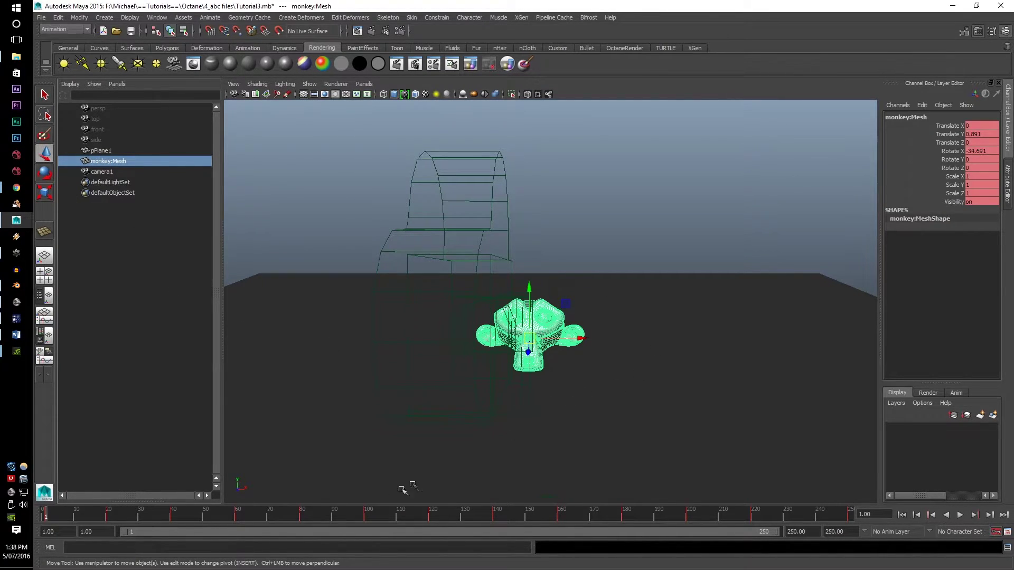
pyautogui.hotkey('alt', 'v')
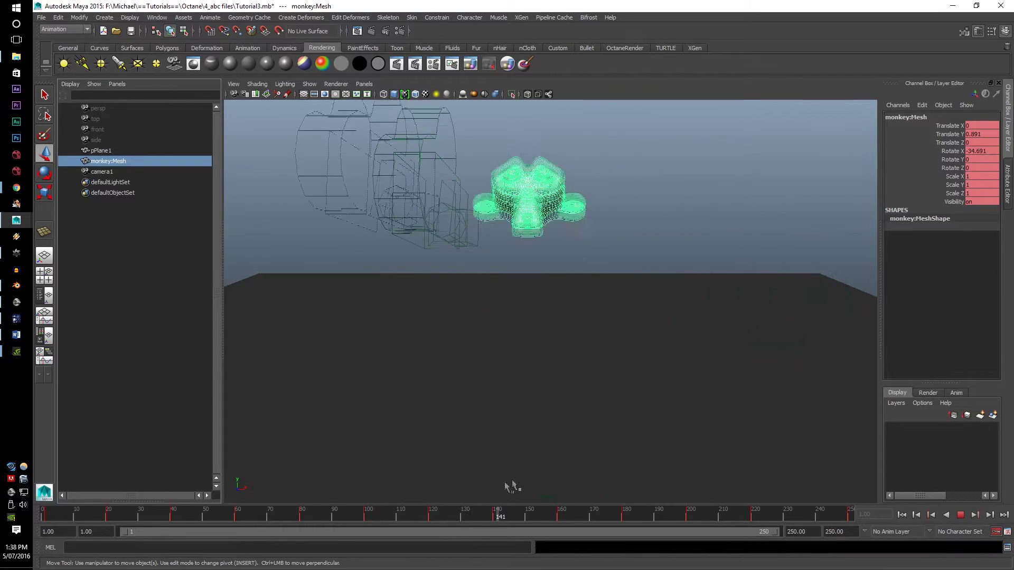
pyautogui.hotkey('alt', 'v')
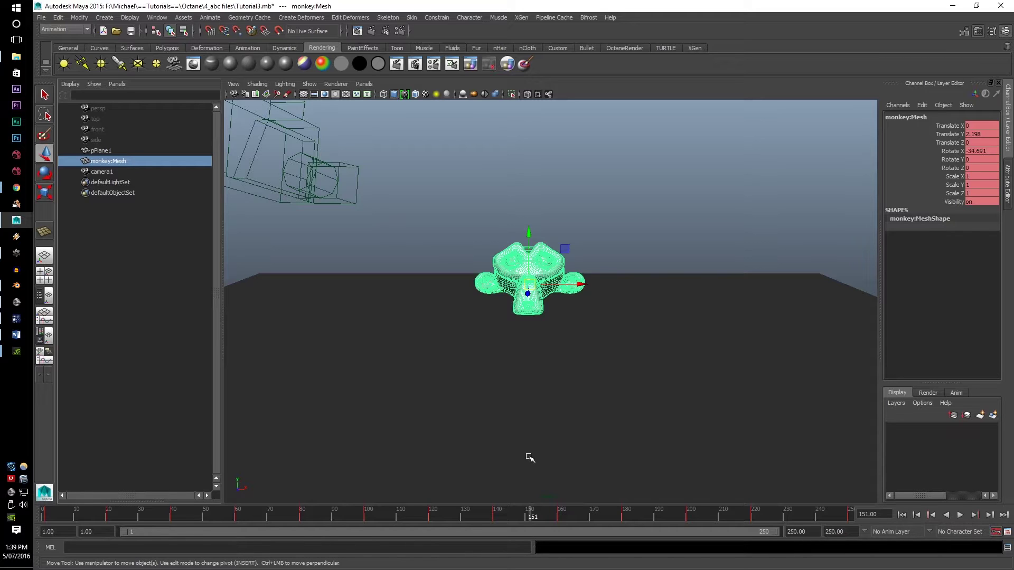
pyautogui.hotkey('alt', 'v')
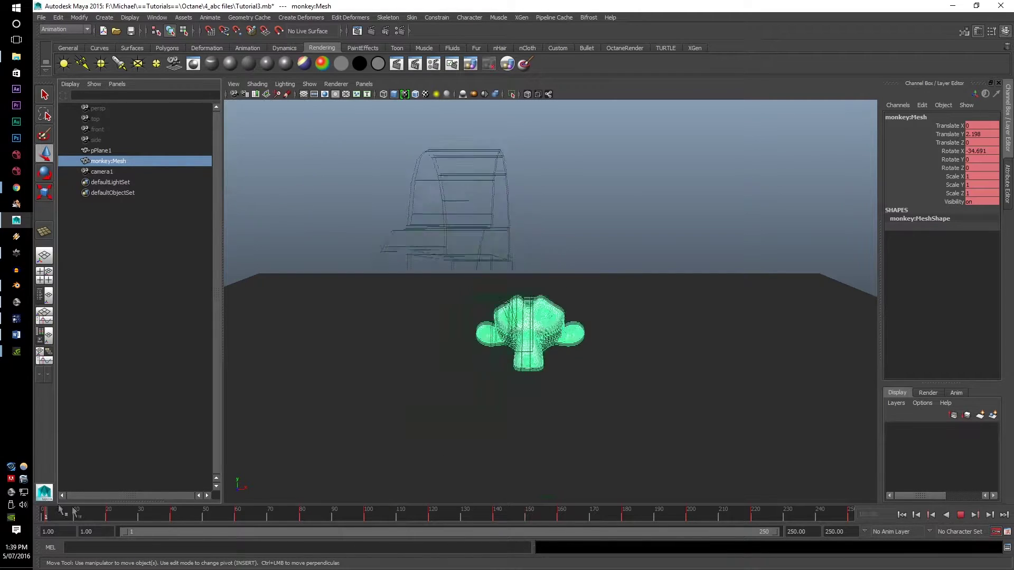
pyautogui.hotkey('alt', 'v')
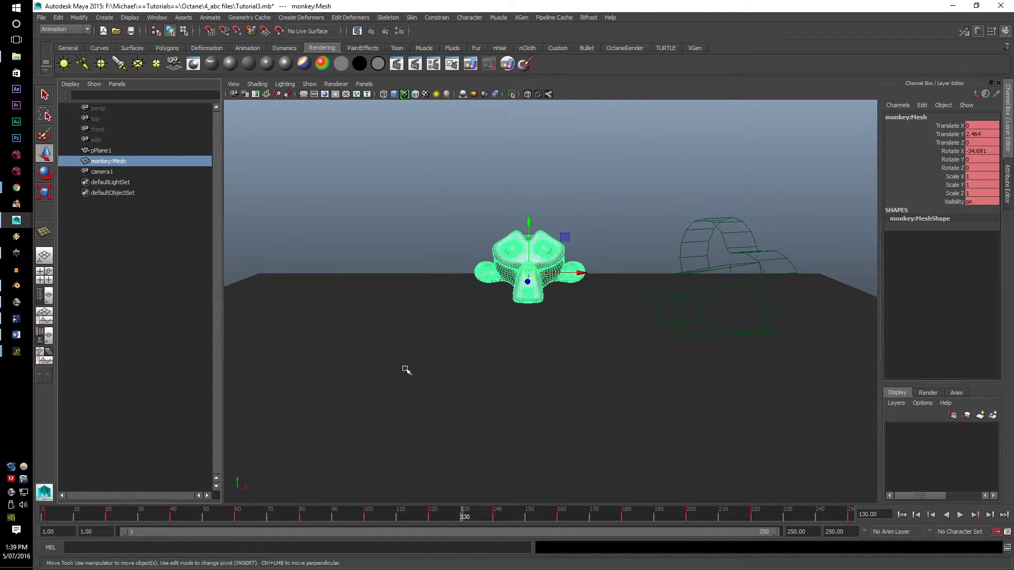
pyautogui.moveTo(466, 523); pyautogui.dragTo(52, 522)
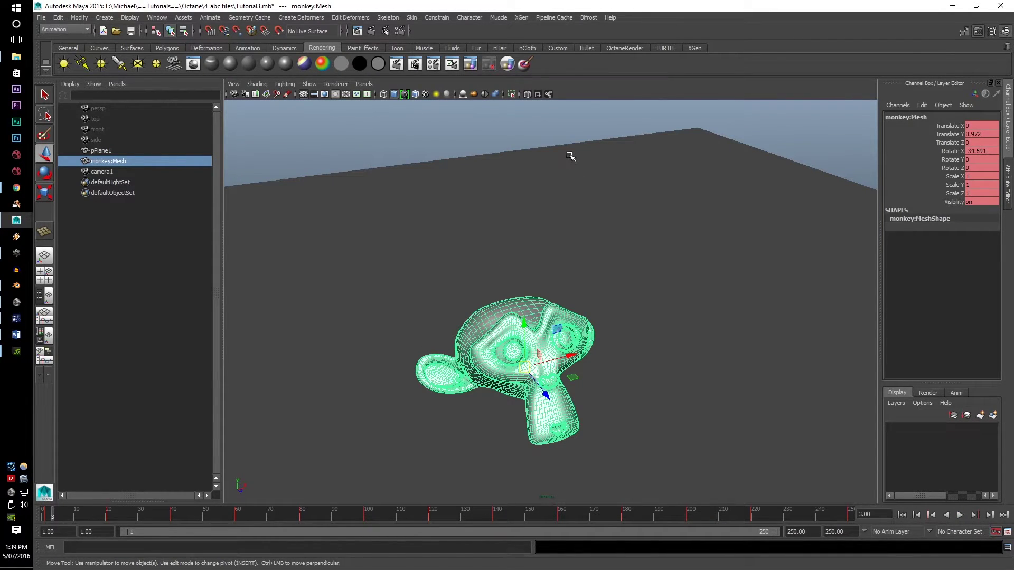
# - Orbit to face the monkey head-on, select the floor plane, then switch to OctaneRender
pyautogui.keyDown('alt'); pyautogui.moveTo(559, 185); pyautogui.dragTo(525, 219); pyautogui.keyUp('alt')
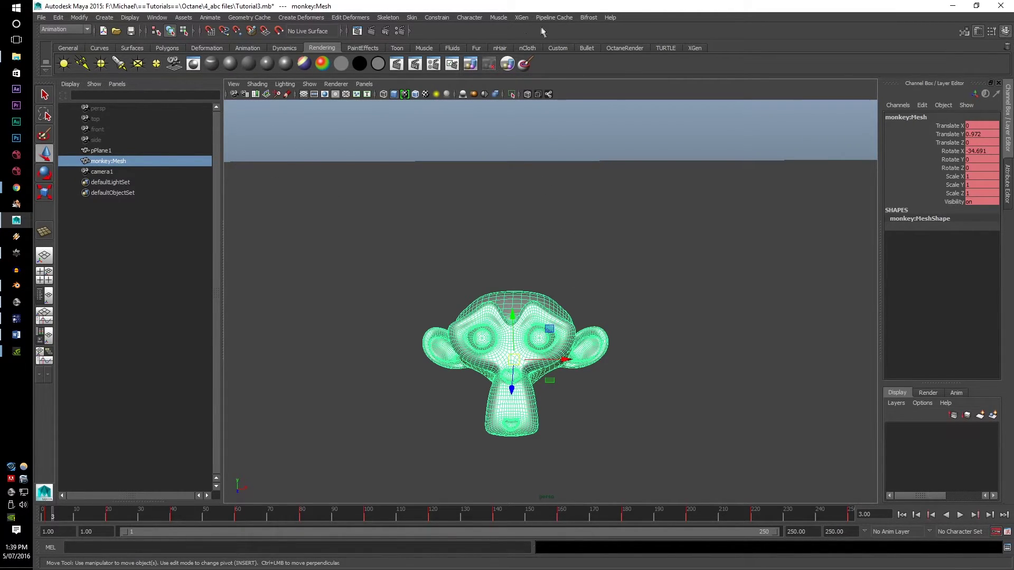
pyautogui.click(554, 17)
pyautogui.moveTo(565, 32)
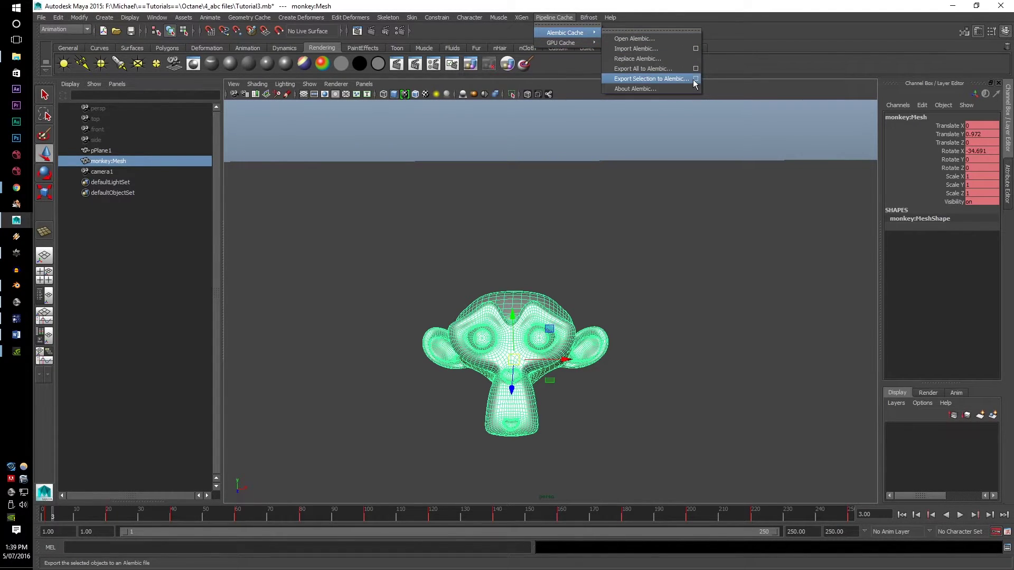
pyautogui.click(634, 208)
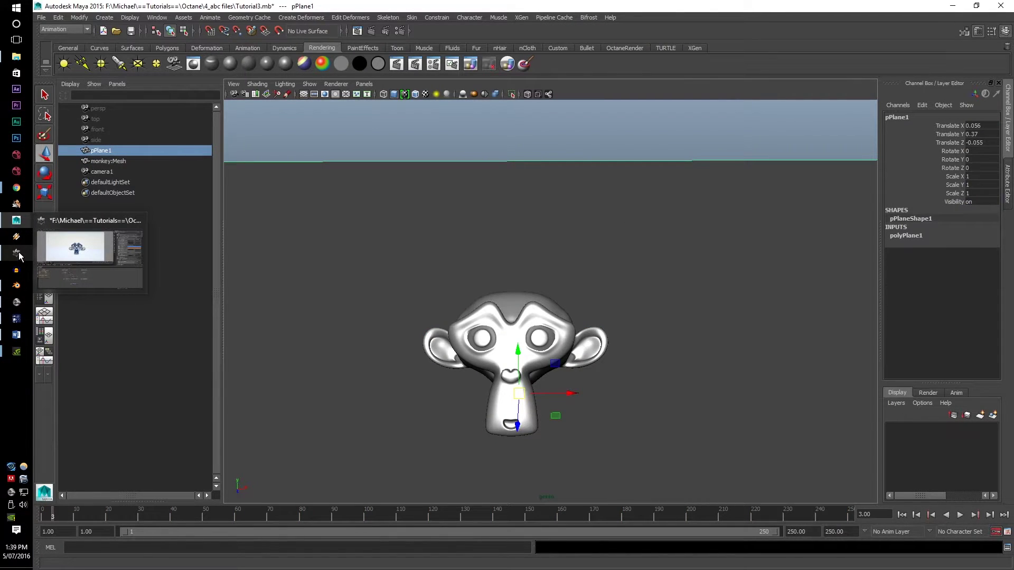
pyautogui.click(19, 255)
# - Deselect all nodes and inspect the Still & Camera render target
pyautogui.click(628, 451)
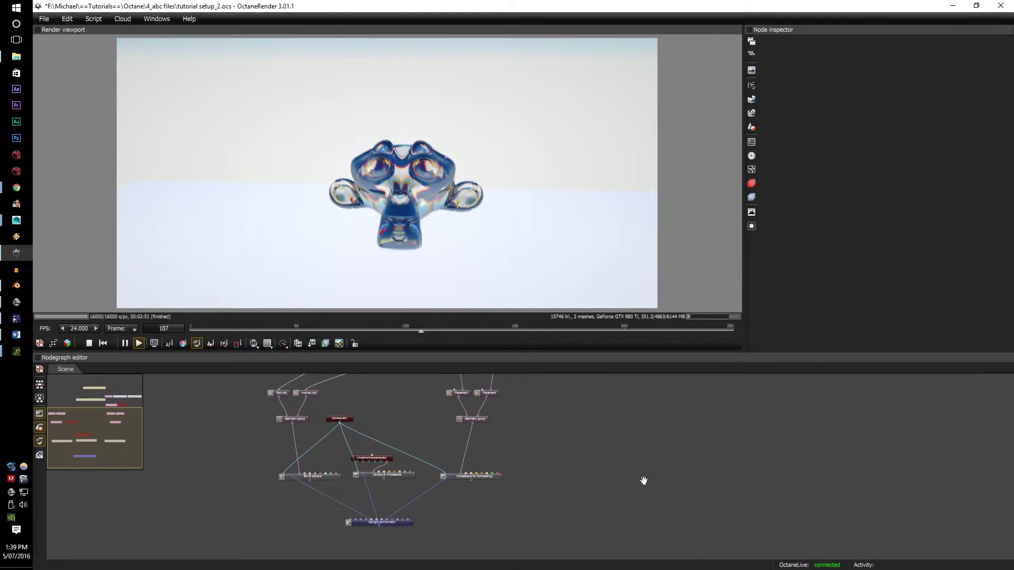
pyautogui.scroll(2, 622, 457)
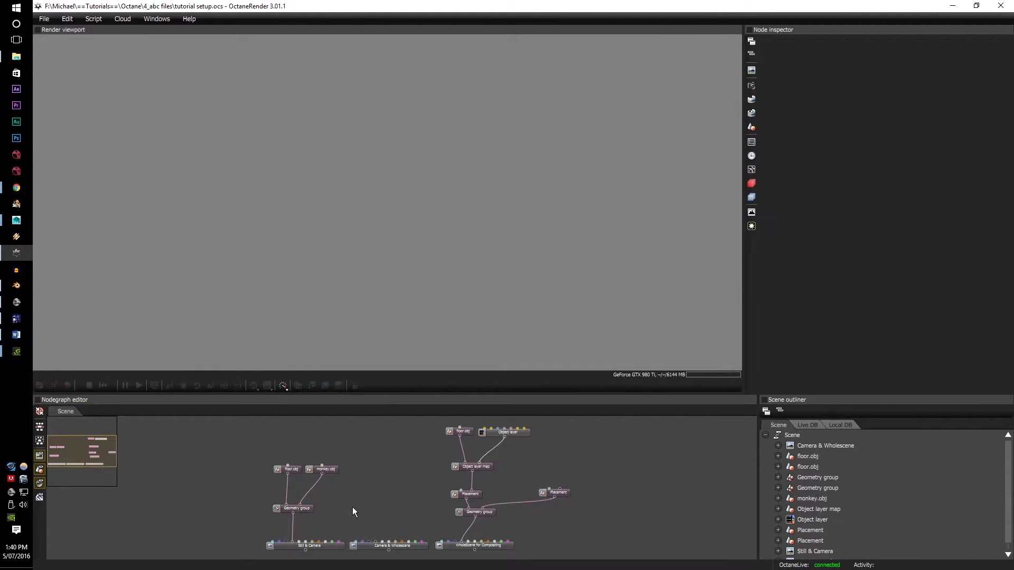
pyautogui.scroll(3, 353, 507)
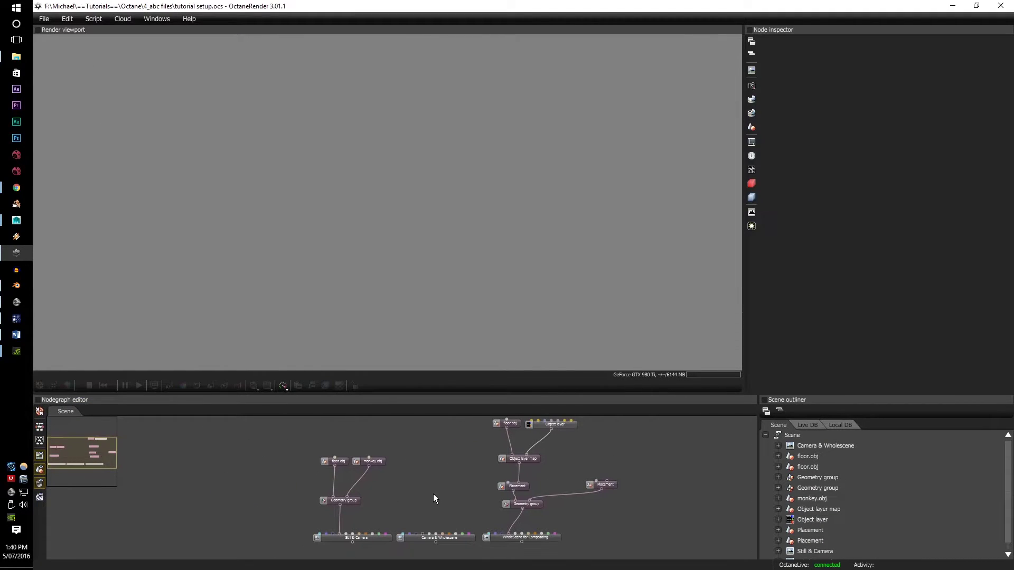
pyautogui.click(370, 548)
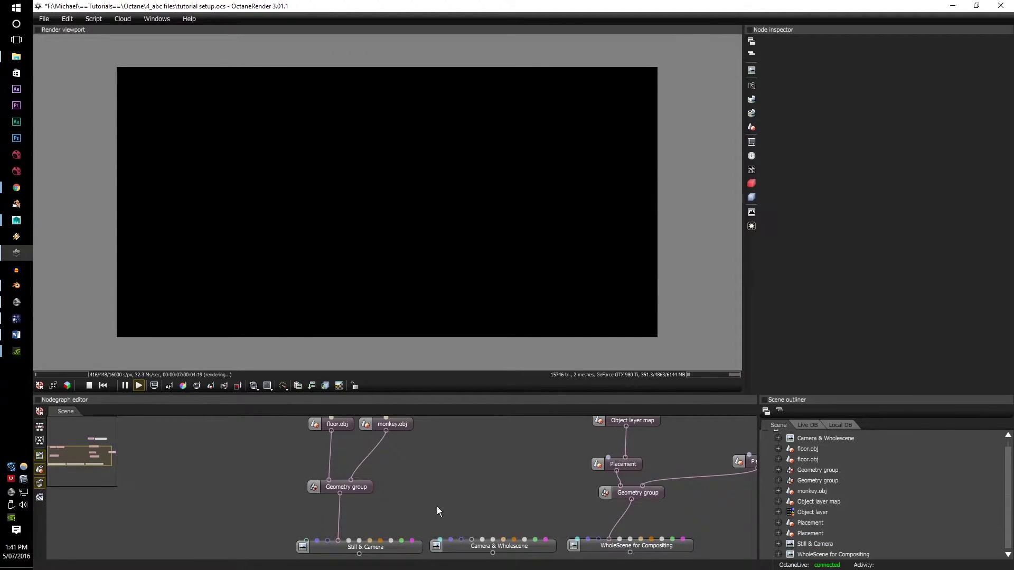
pyautogui.moveTo(436, 506); pyautogui.dragTo(433, 493, button='middle')
# - Add a Daylight environment node and wire it into the render targets' Environment inputs
pyautogui.rightClick(442, 487)
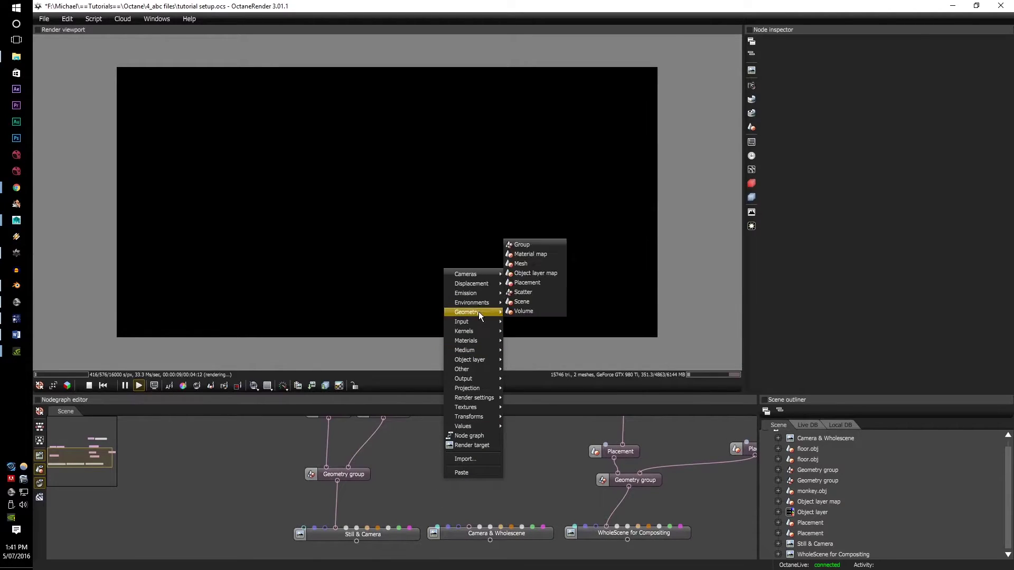
pyautogui.moveTo(479, 303)
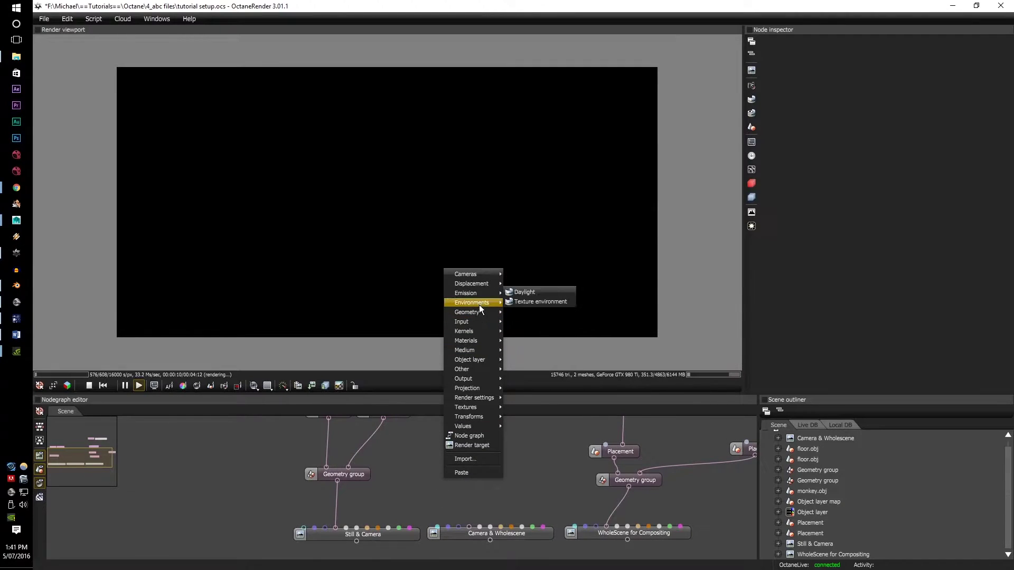
pyautogui.click(520, 292)
pyautogui.moveTo(443, 485); pyautogui.dragTo(447, 527)
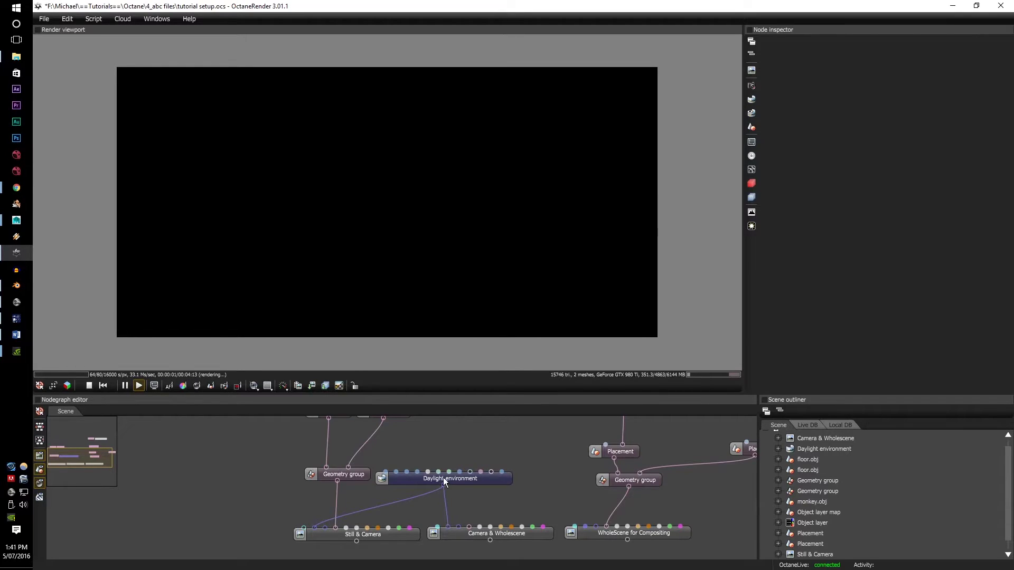
pyautogui.moveTo(443, 484); pyautogui.dragTo(407, 524)
pyautogui.click(382, 450)
pyautogui.moveTo(435, 416); pyautogui.dragTo(444, 492)
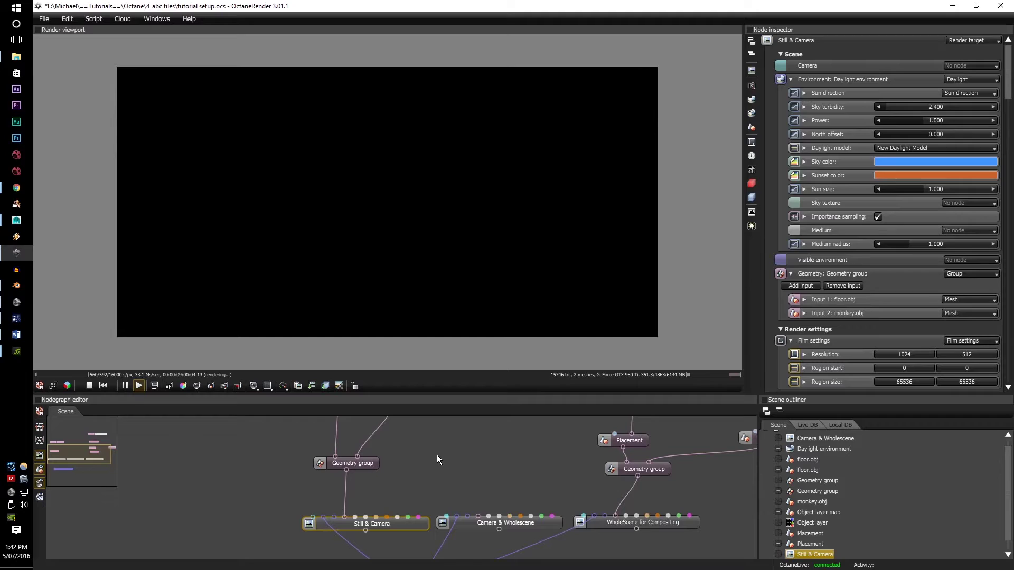
# - Add a Geometry > Scene node from Camera.abc in the Camera folder, accepting the import settings
pyautogui.moveTo(436, 454); pyautogui.dragTo(414, 468)
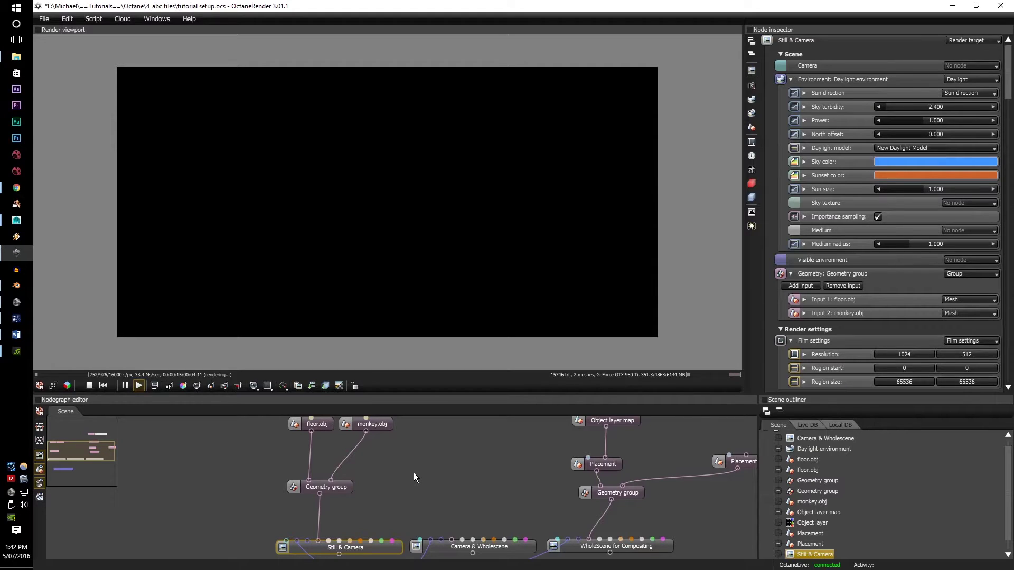
pyautogui.rightClick(413, 469)
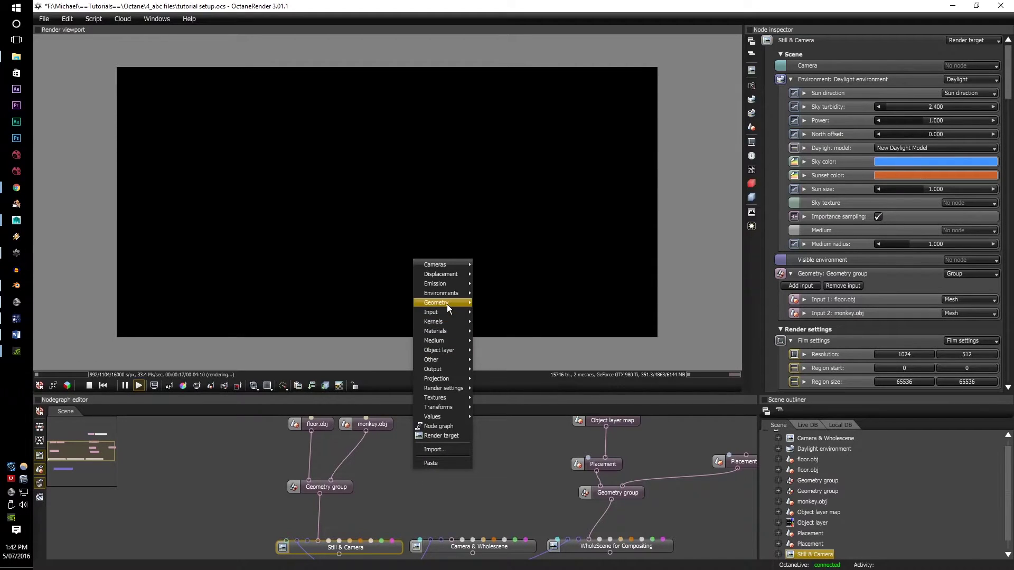
pyautogui.moveTo(455, 305)
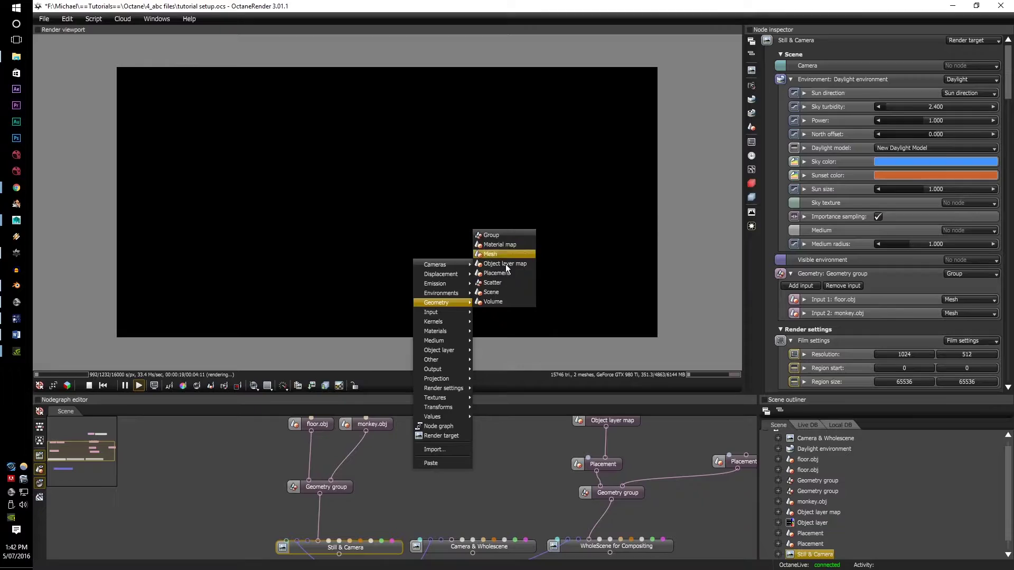
pyautogui.click(505, 290)
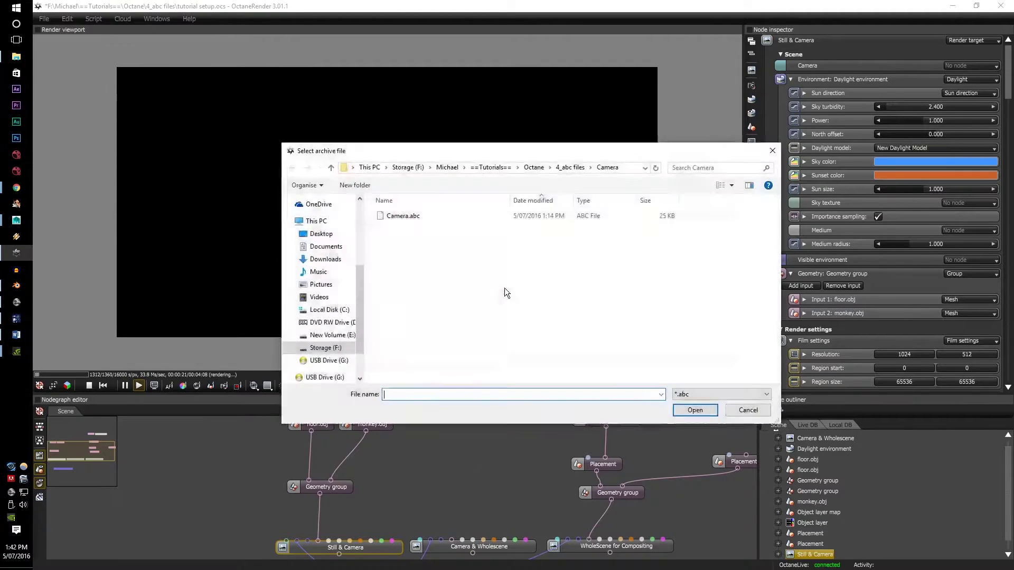
pyautogui.click(426, 216)
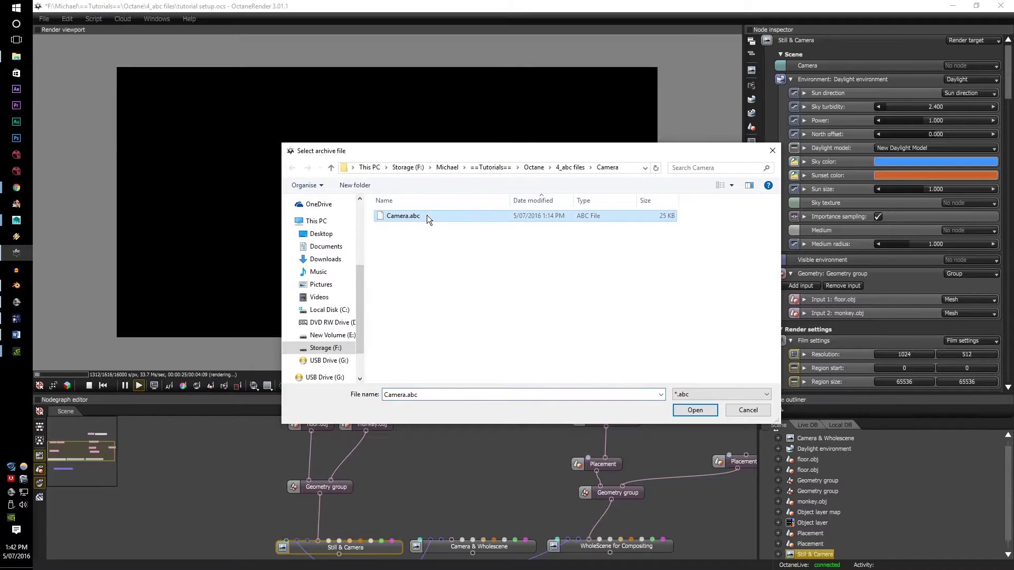
pyautogui.click(695, 412)
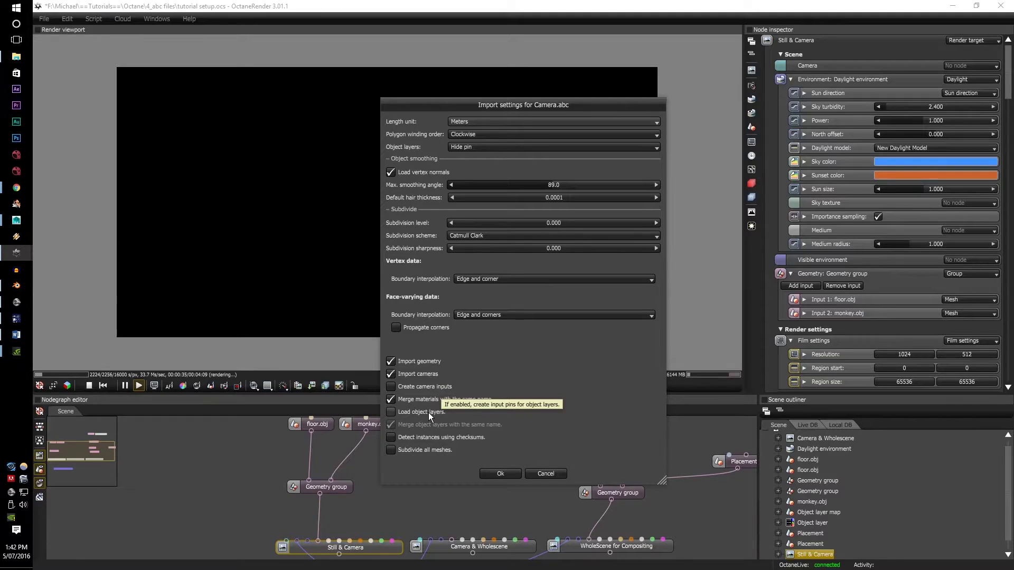
pyautogui.click(492, 474)
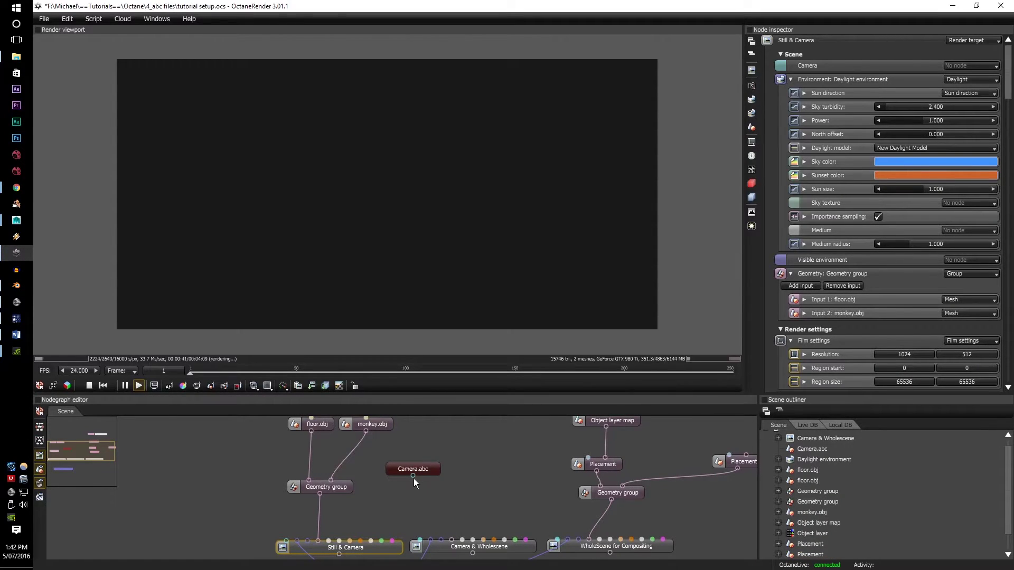
# - Wire Camera.abc into the camera inputs of Still & Camera, Camera & Wholescene and WholeScene for Compositing
pyautogui.moveTo(412, 476); pyautogui.dragTo(290, 539)
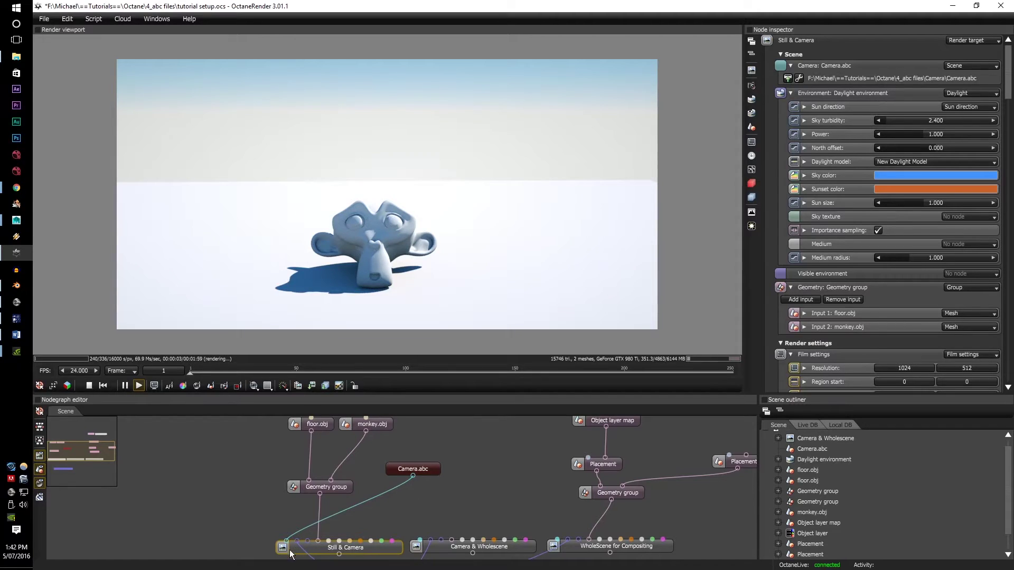
pyautogui.moveTo(404, 520); pyautogui.dragTo(390, 502, button='middle')
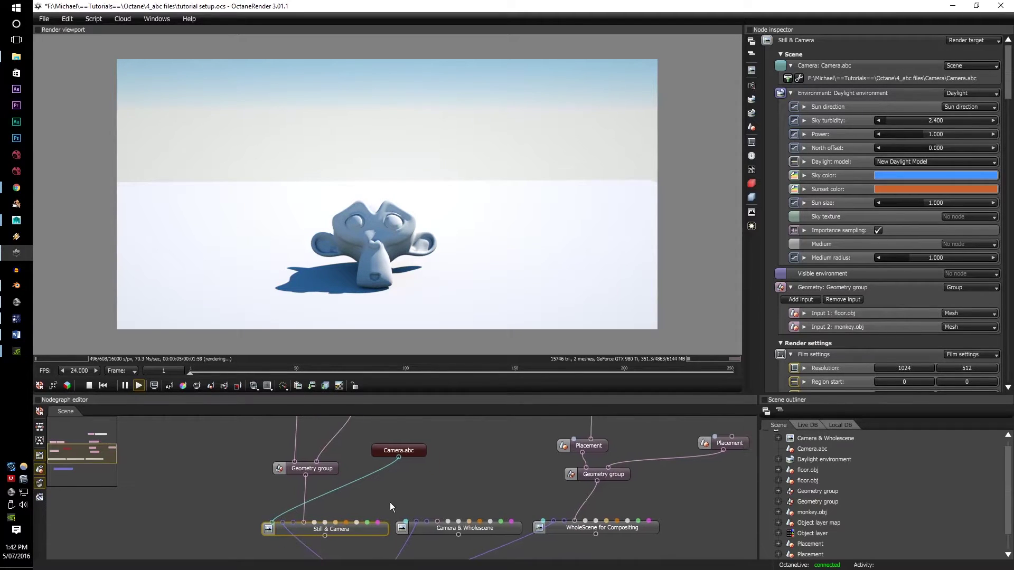
pyautogui.moveTo(429, 467); pyautogui.dragTo(431, 490, button='middle')
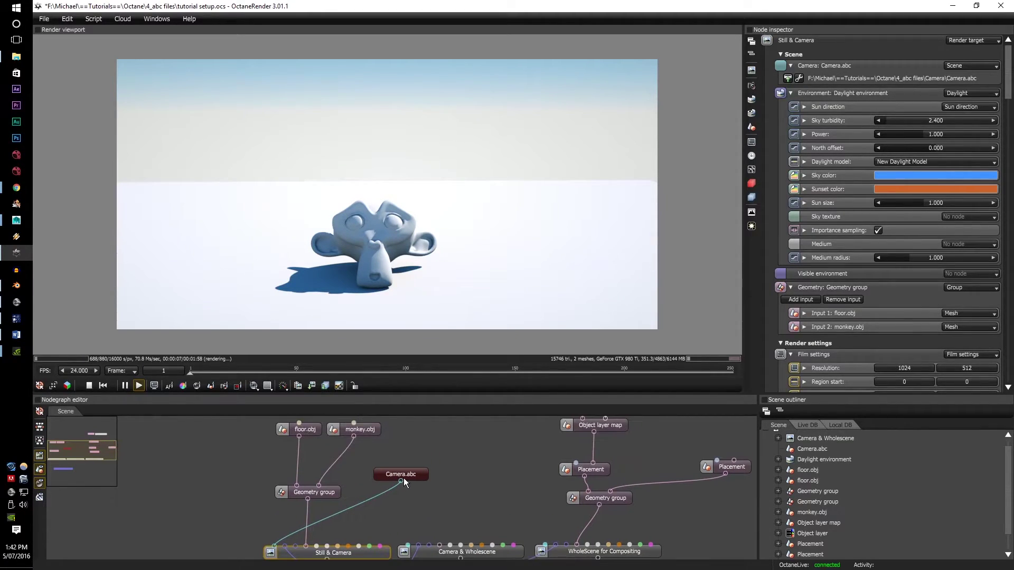
pyautogui.moveTo(401, 481); pyautogui.dragTo(407, 545)
pyautogui.moveTo(401, 484); pyautogui.dragTo(545, 545)
pyautogui.moveTo(525, 506); pyautogui.dragTo(515, 454, button='middle')
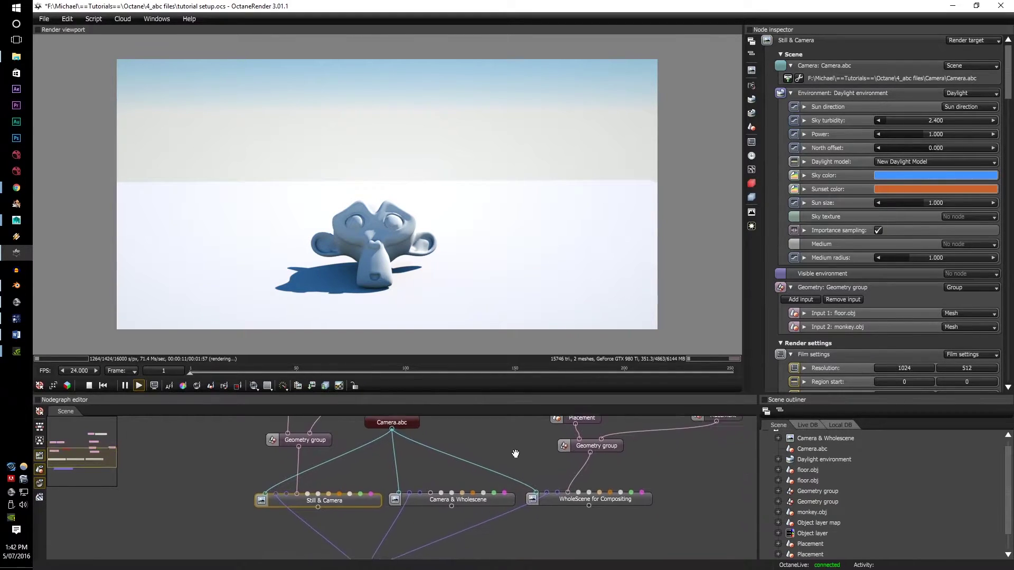
pyautogui.scroll(-2, 506, 477)
# - Render Still & Camera, scrub the camera animation to frame 33, then back to frame 1
pyautogui.click(376, 498)
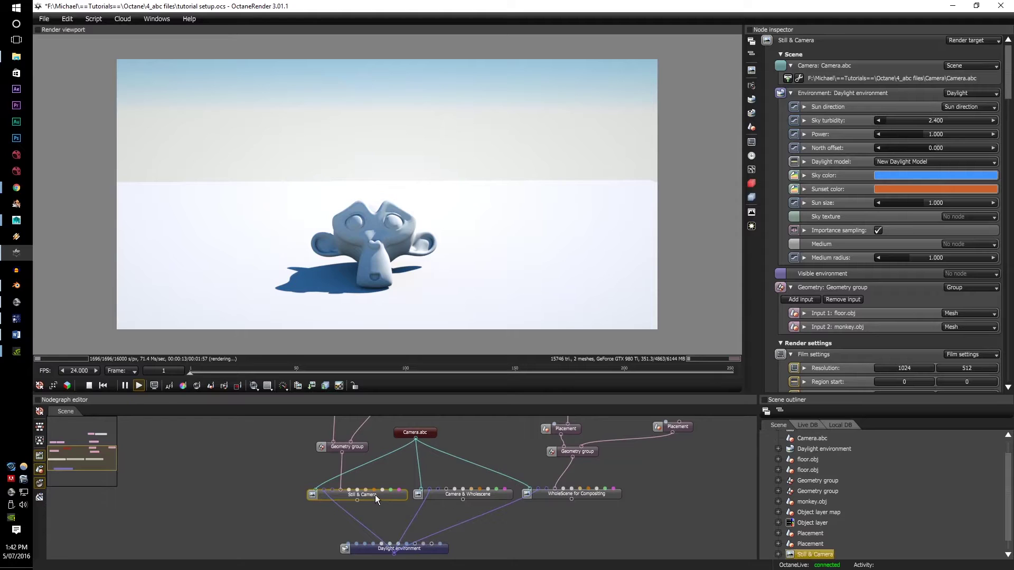
pyautogui.moveTo(410, 472); pyautogui.dragTo(412, 487, button='middle')
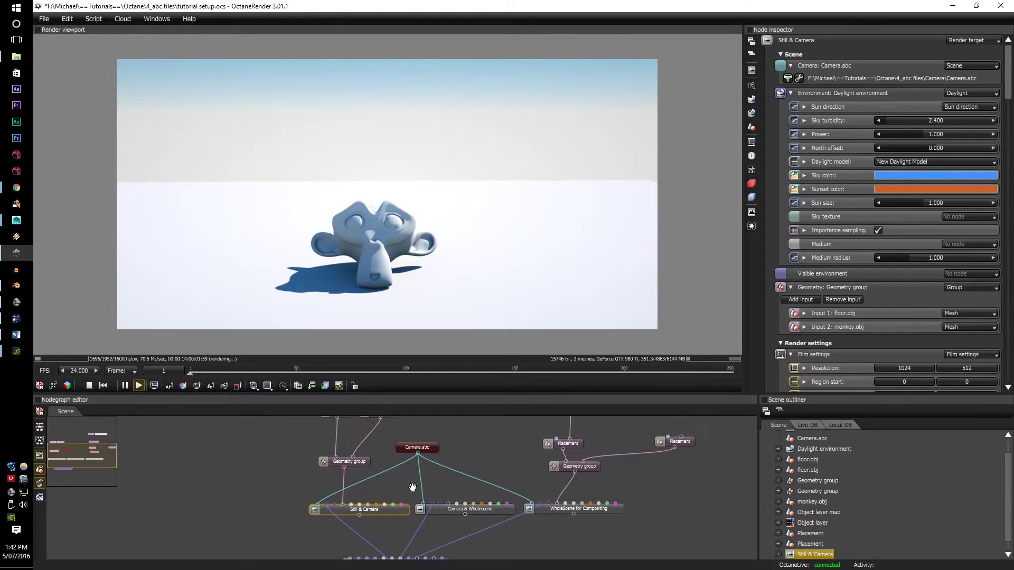
pyautogui.moveTo(204, 375); pyautogui.dragTo(243, 394)
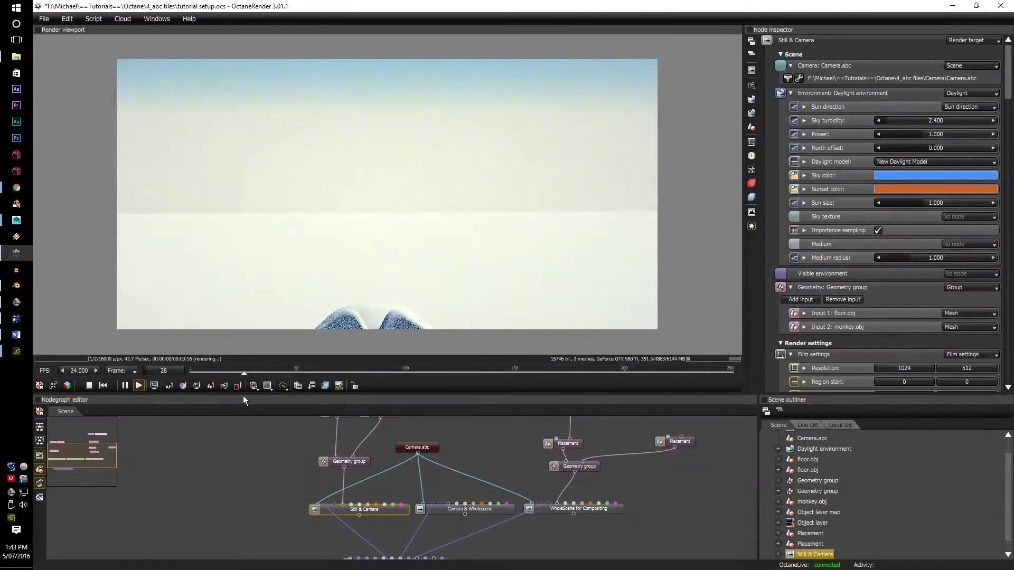
pyautogui.click(193, 373)
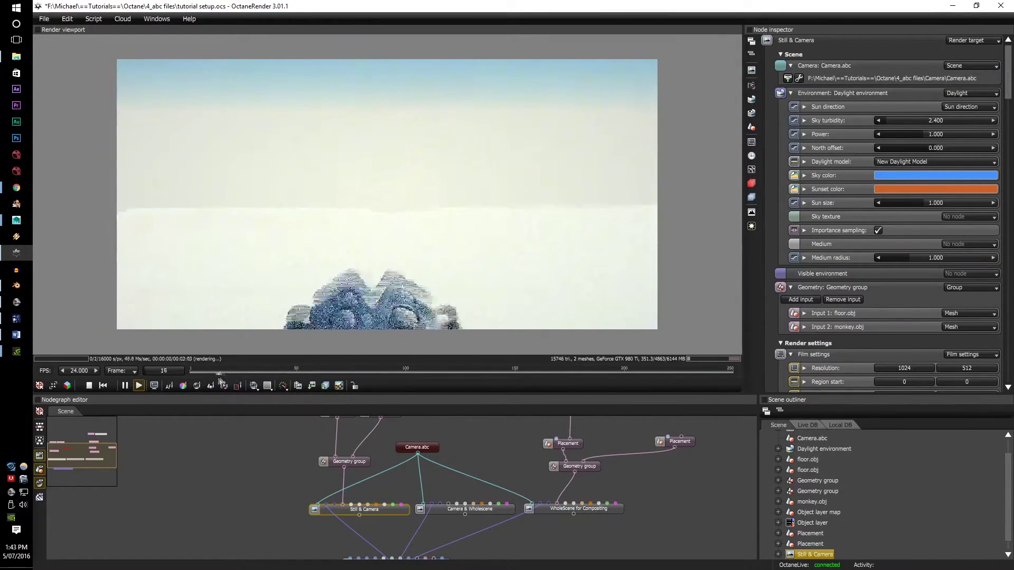
pyautogui.moveTo(194, 376)
pyautogui.mouseDown()
pyautogui.moveTo(211, 374)
pyautogui.moveTo(190, 376)
pyautogui.mouseUp()
pyautogui.scroll(2, 212, 528)
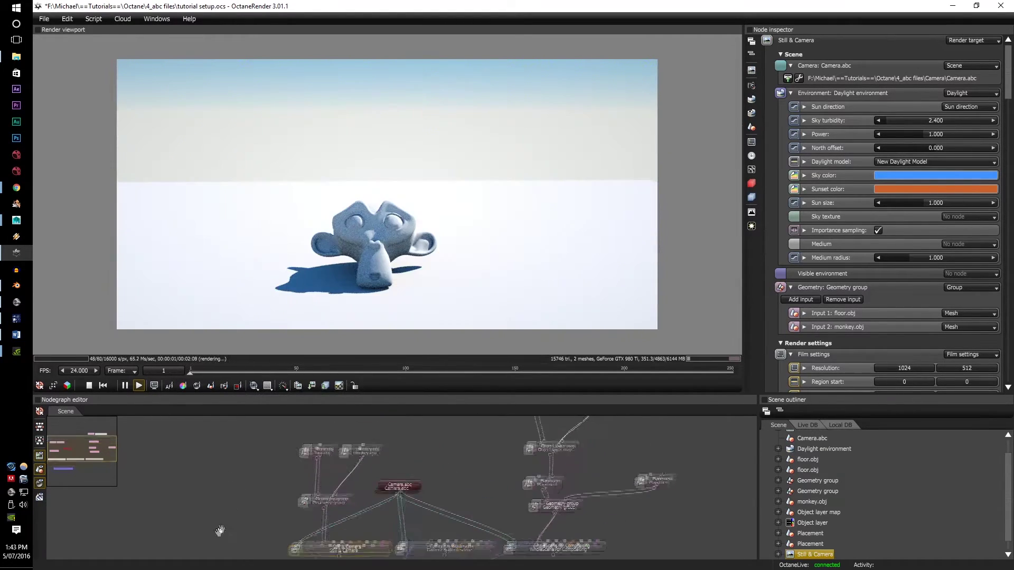
pyautogui.scroll(2, 319, 501)
pyautogui.scroll(1, 319, 497)
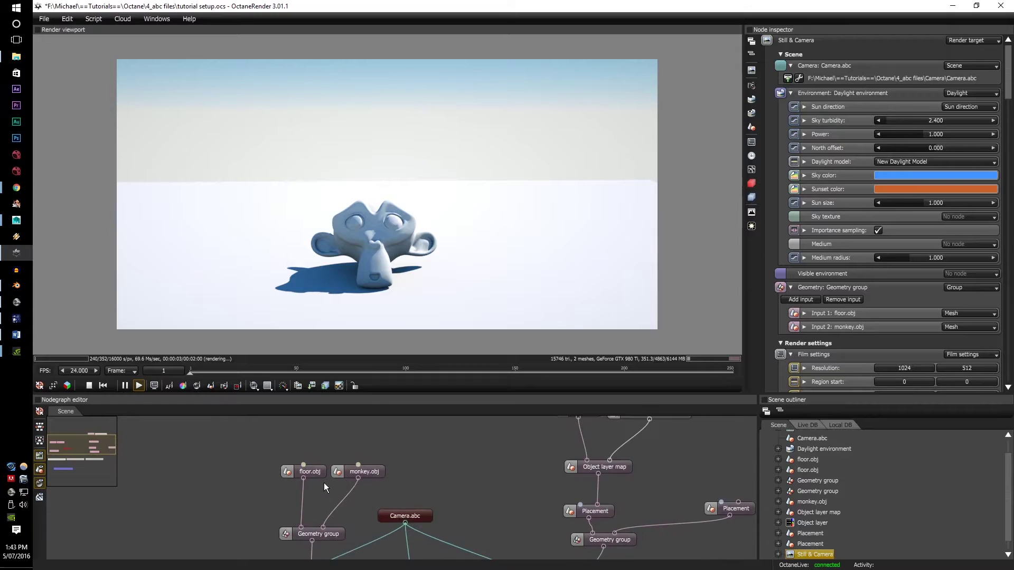
# - Pick the monkey's material from the render into the inspector
pyautogui.click(197, 386)
pyautogui.click(407, 199)
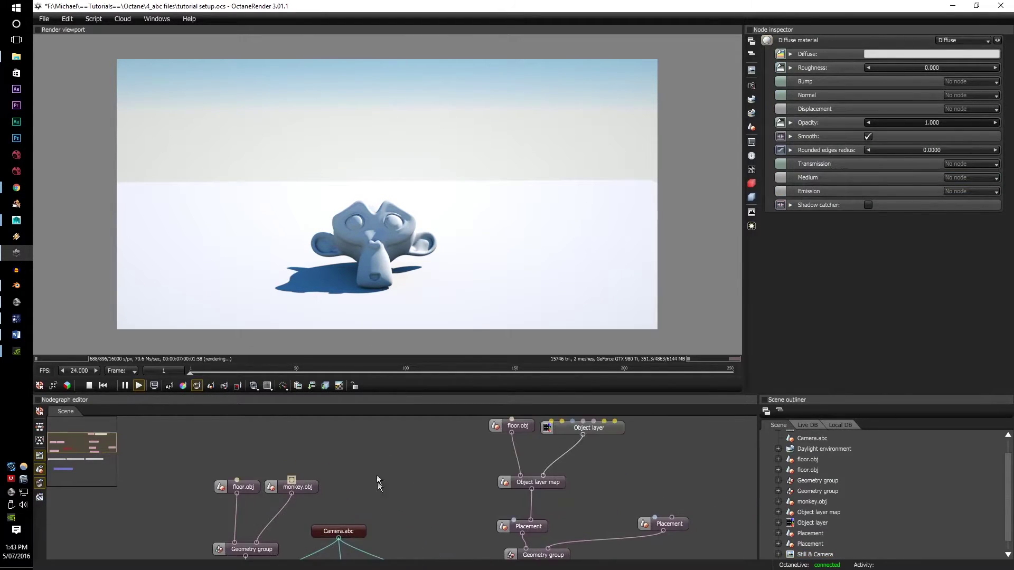
pyautogui.scroll(-2, 379, 483)
pyautogui.scroll(2, 317, 483)
pyautogui.moveTo(229, 484); pyautogui.dragTo(176, 492, button='middle')
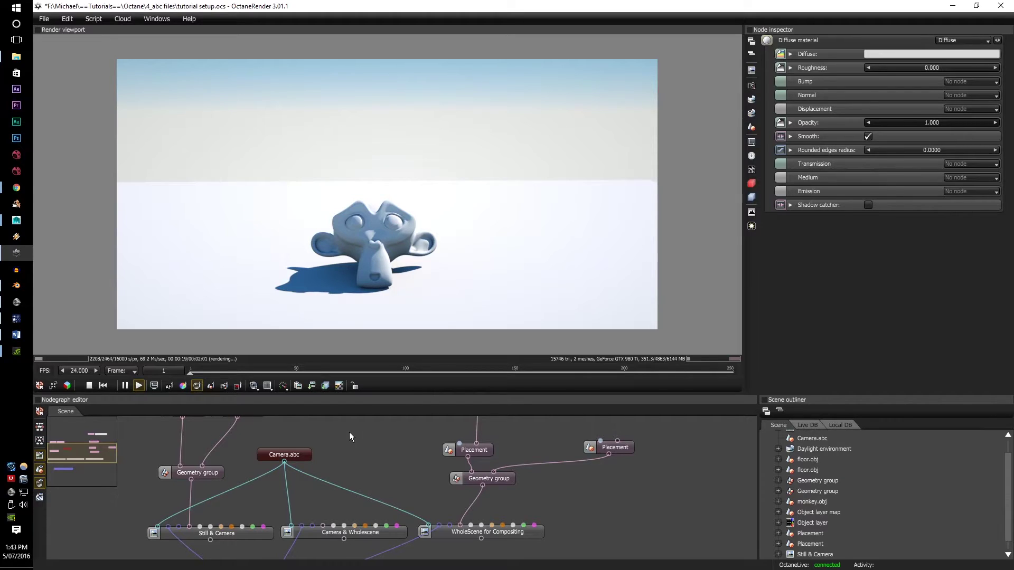
# - Import troubleshooting/wholemonkeyscene.abc as a new Alembic scene node
pyautogui.rightClick(337, 470)
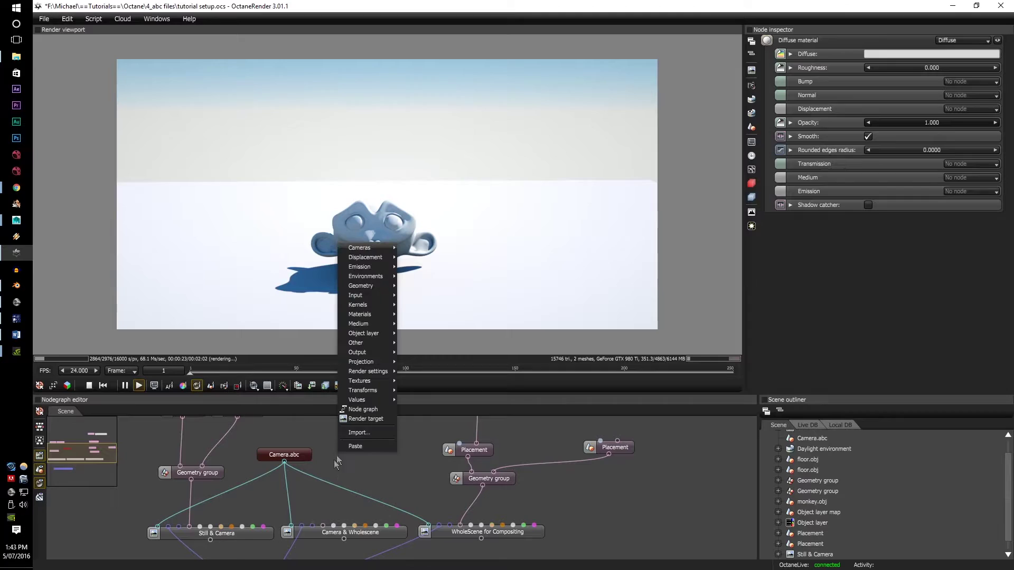
pyautogui.moveTo(376, 287)
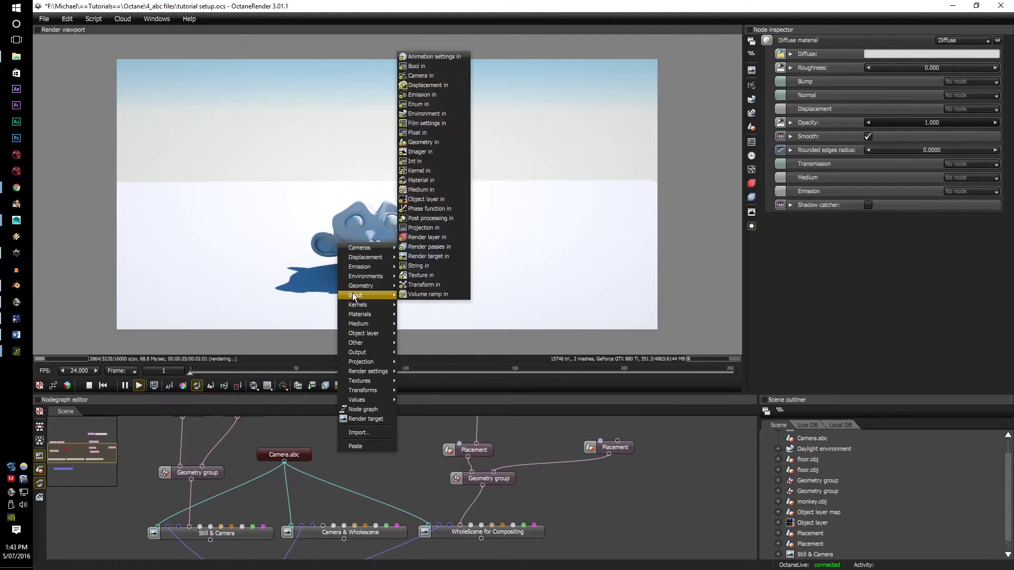
pyautogui.click(423, 277)
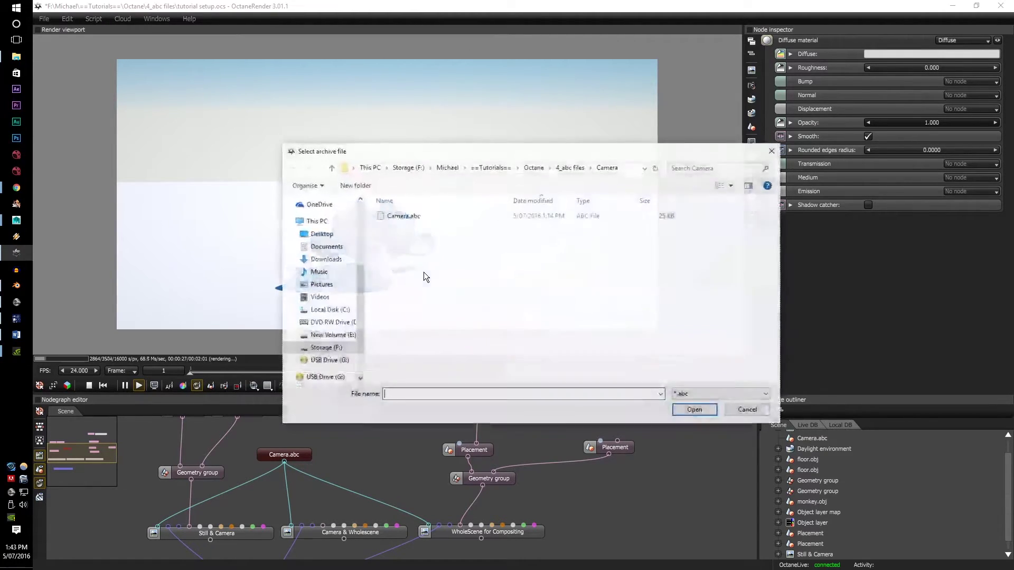
pyautogui.click(581, 170)
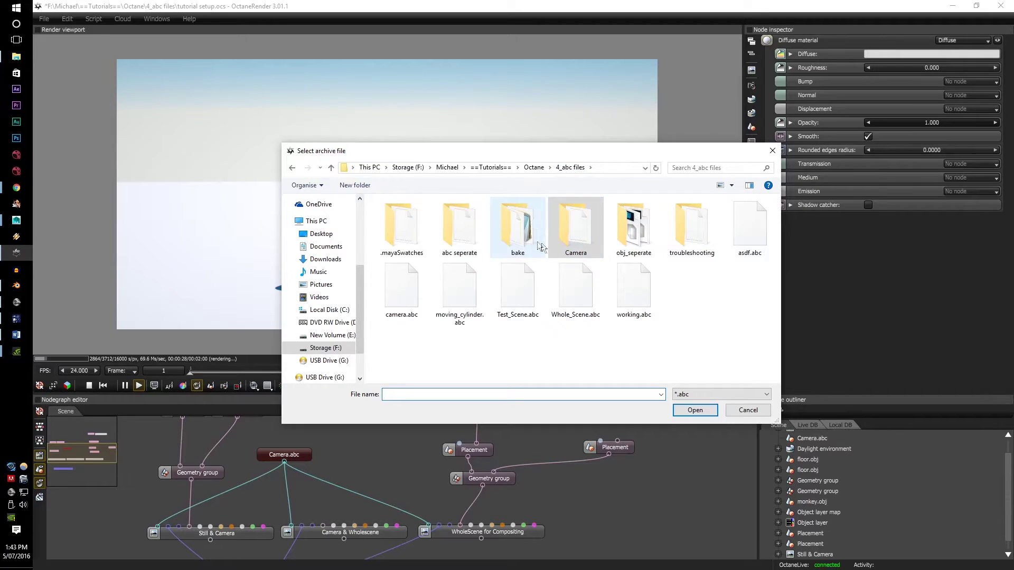
pyautogui.doubleClick(683, 222)
pyautogui.click(444, 216)
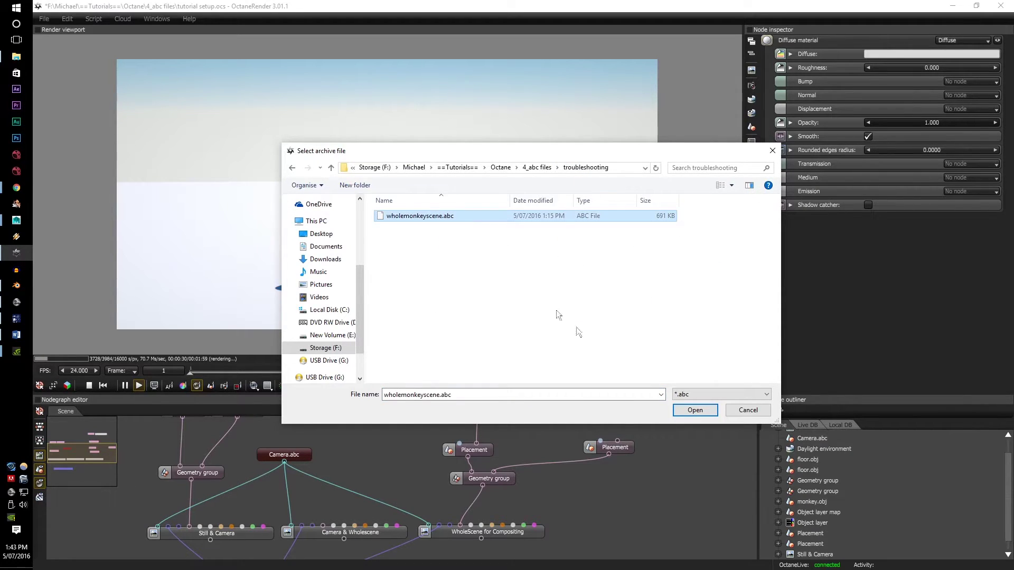
pyautogui.click(706, 412)
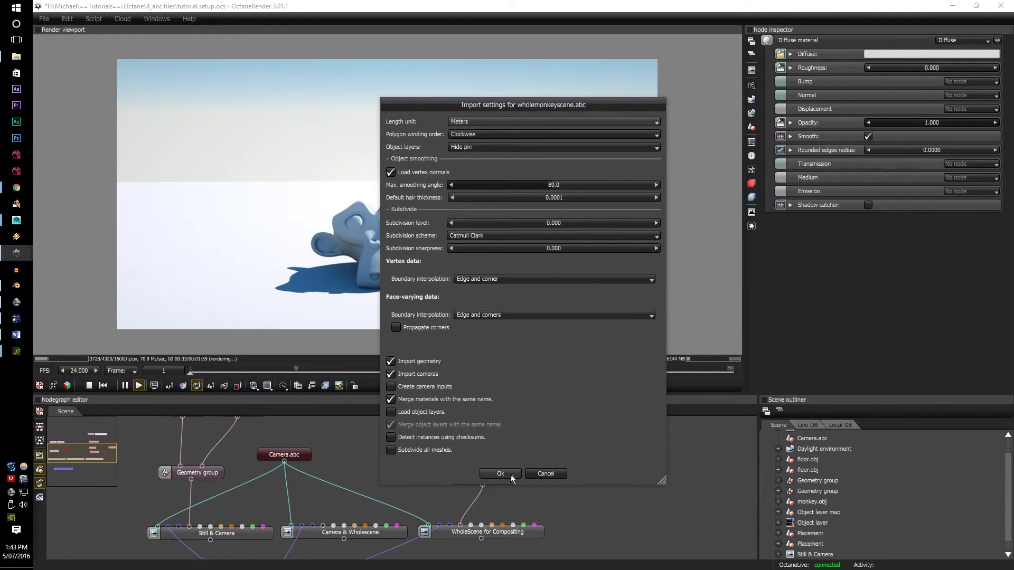
pyautogui.click(512, 474)
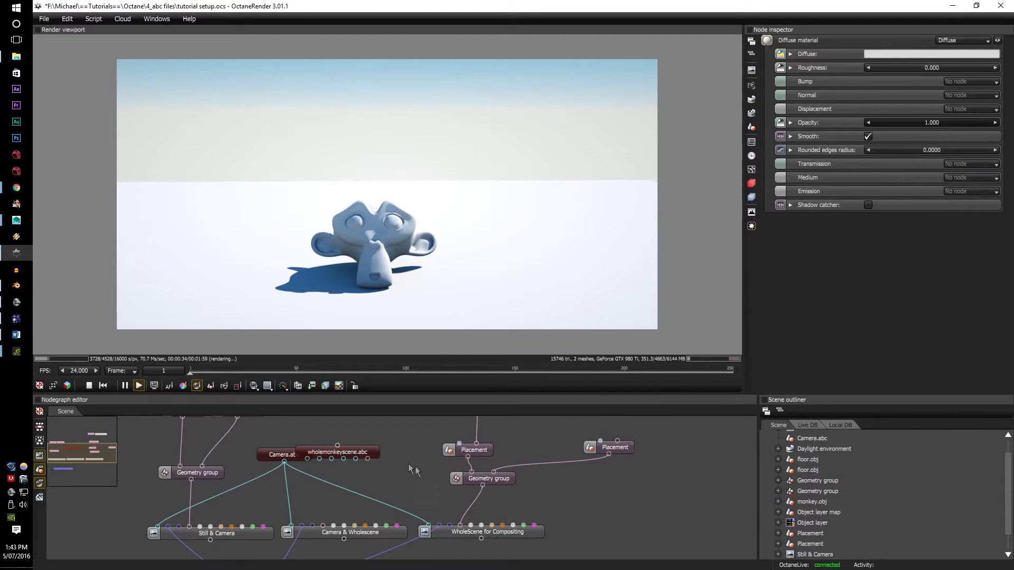
pyautogui.click(359, 453)
# - Wire wholemonkeyscene.abc into Camera & Wholescene's geometry, render that target, and set the material to Diffuse
pyautogui.moveTo(386, 468); pyautogui.dragTo(322, 526)
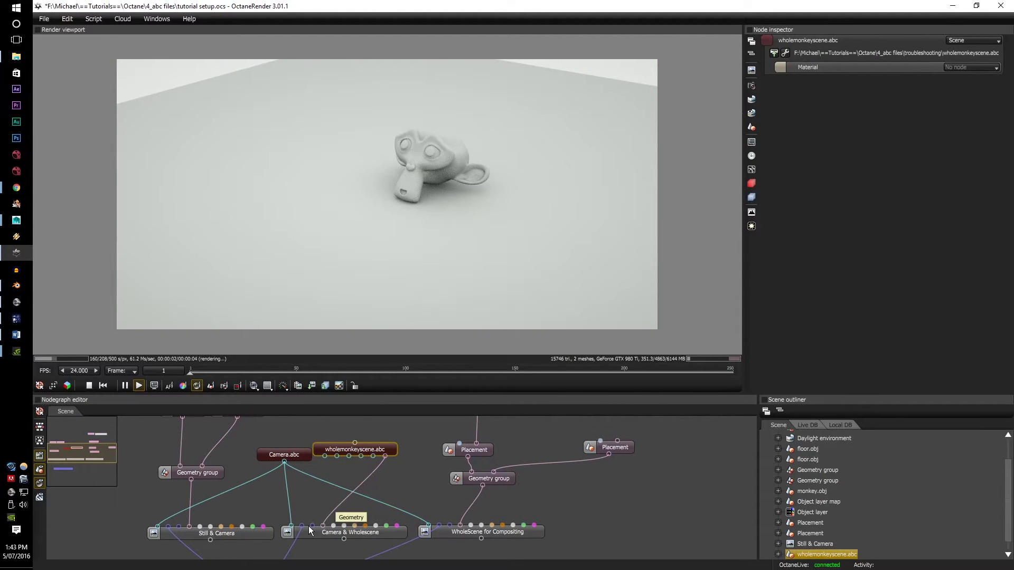
pyautogui.click(322, 526)
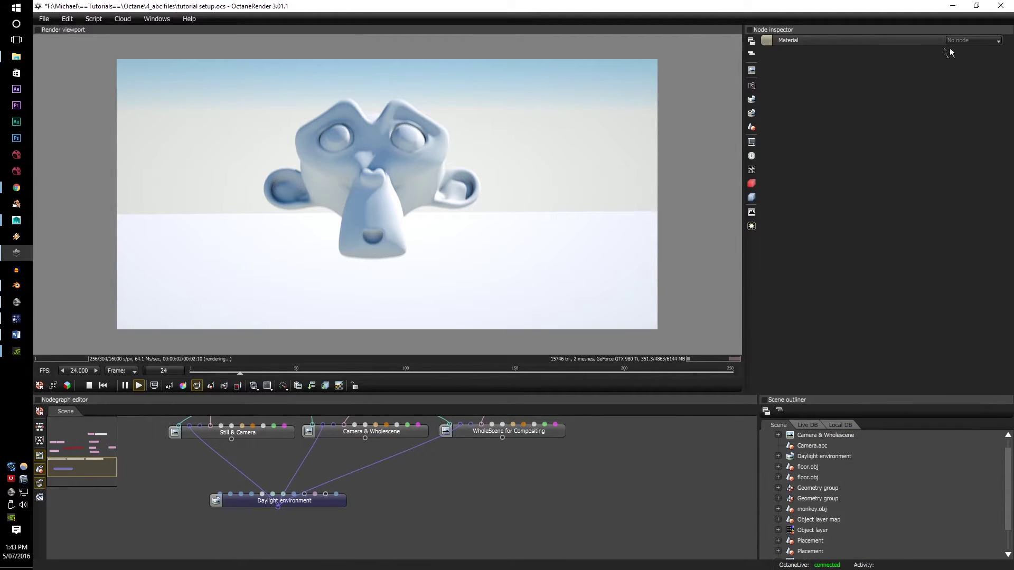
pyautogui.click(966, 42)
pyautogui.click(967, 51)
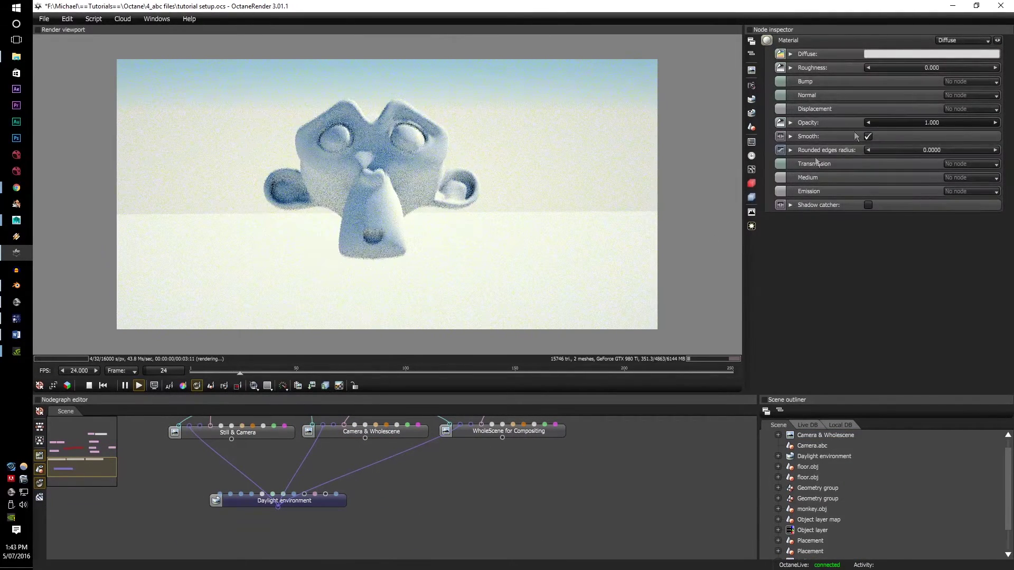
# - Make the Diffuse colour red (D9000A) and scrub the animation to frame 33
pyautogui.click(932, 53)
pyautogui.click(774, 22)
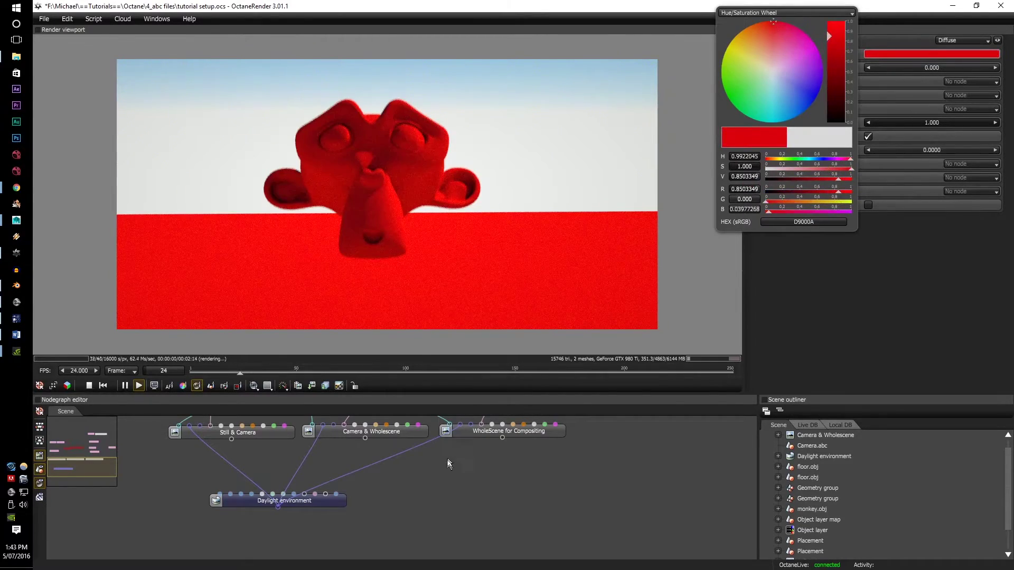
pyautogui.moveTo(446, 464); pyautogui.dragTo(393, 520)
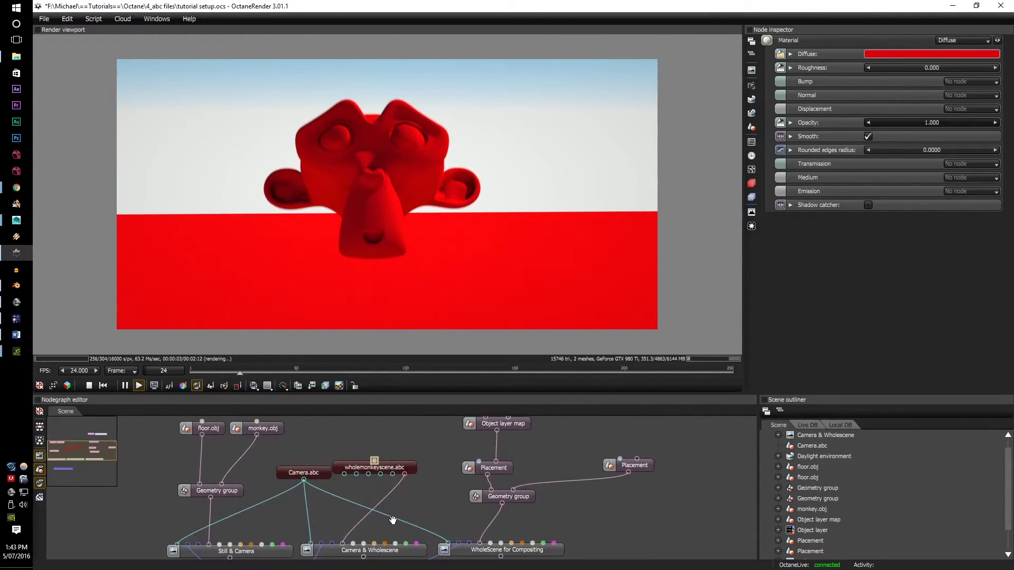
pyautogui.moveTo(248, 372); pyautogui.dragTo(258, 401)
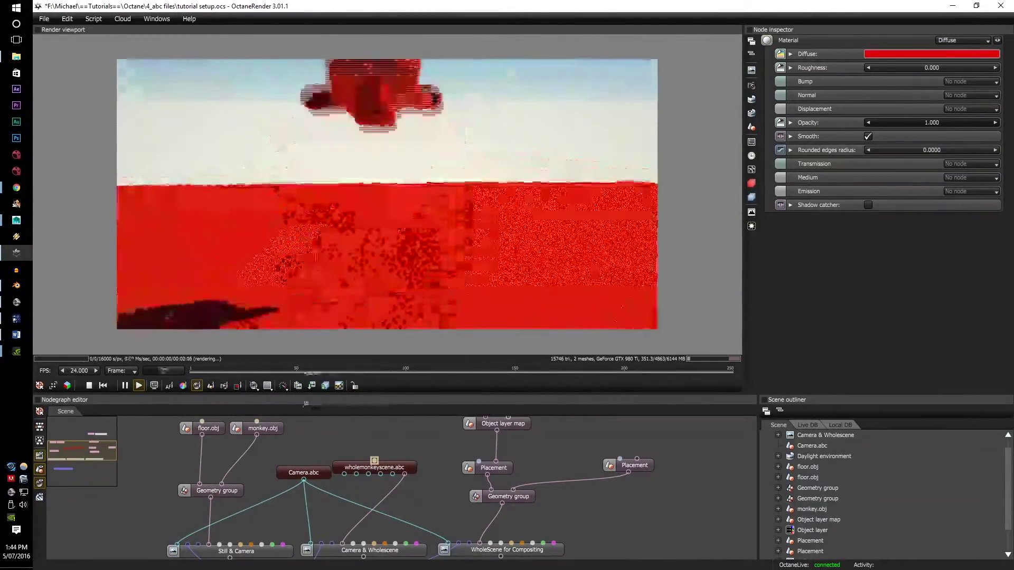
pyautogui.moveTo(427, 505); pyautogui.dragTo(327, 463)
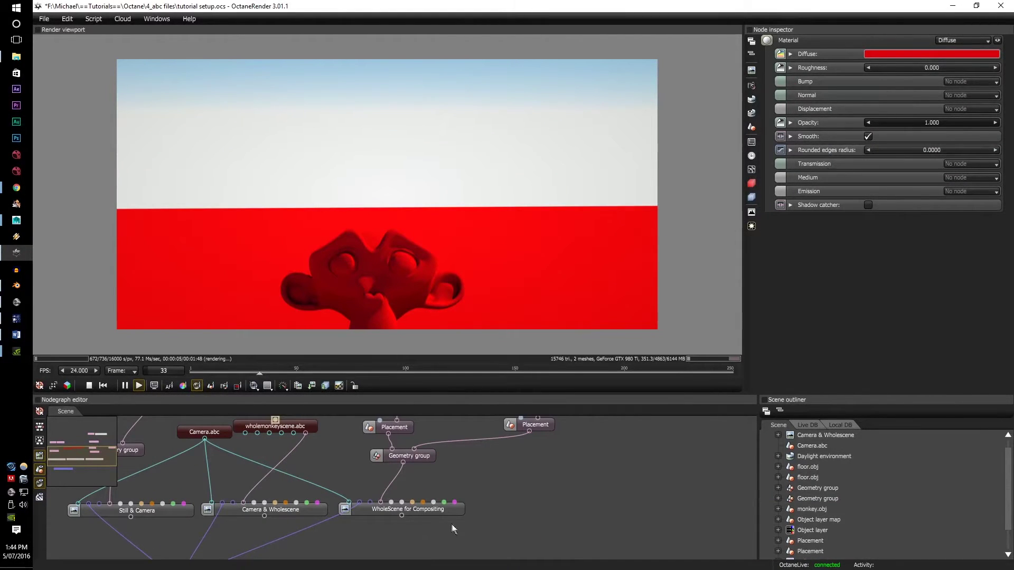
pyautogui.moveTo(410, 518); pyautogui.dragTo(403, 550)
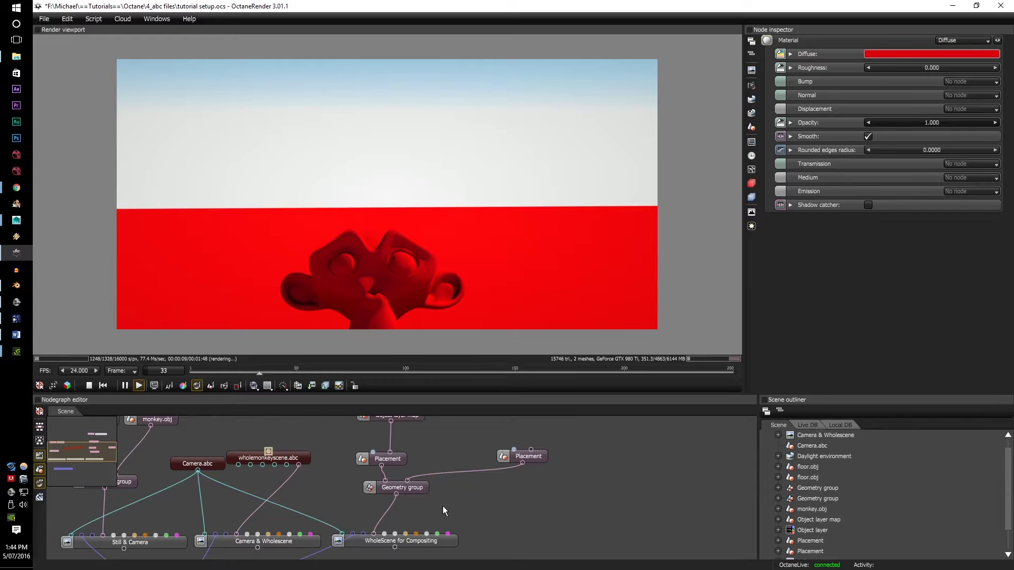
pyautogui.moveTo(445, 488); pyautogui.dragTo(370, 515)
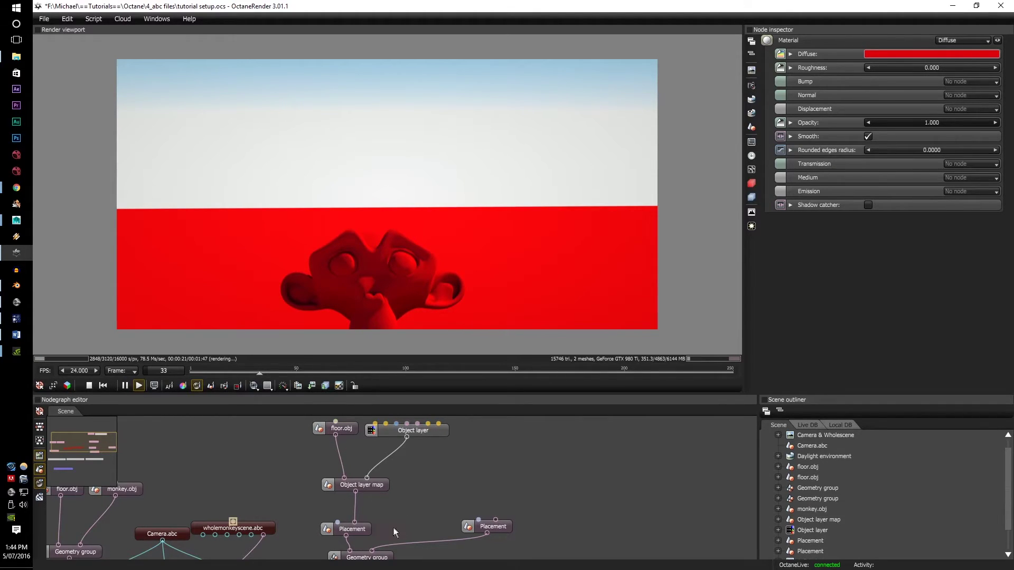
pyautogui.moveTo(400, 503); pyautogui.dragTo(446, 510)
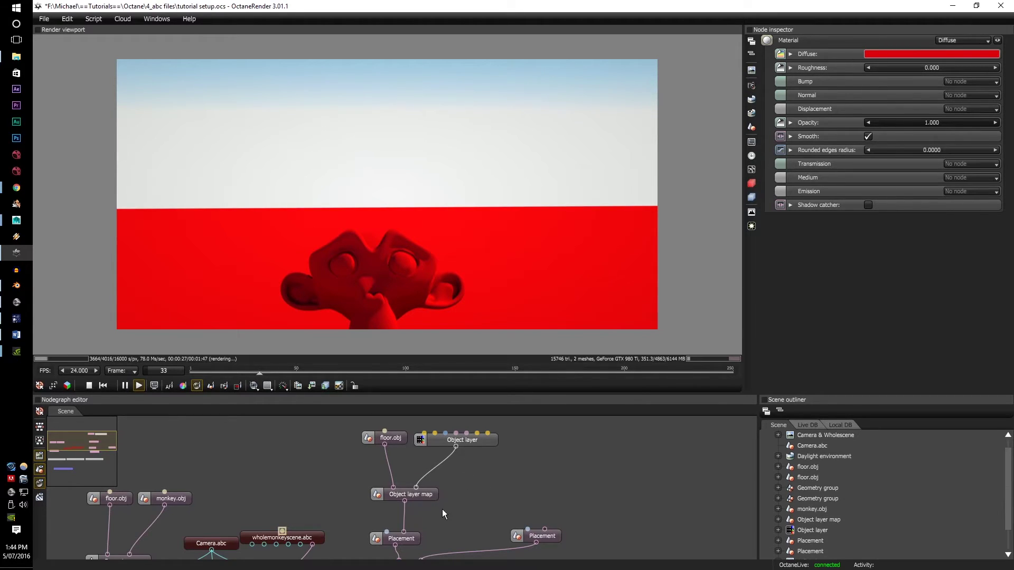
pyautogui.moveTo(441, 509); pyautogui.dragTo(442, 483)
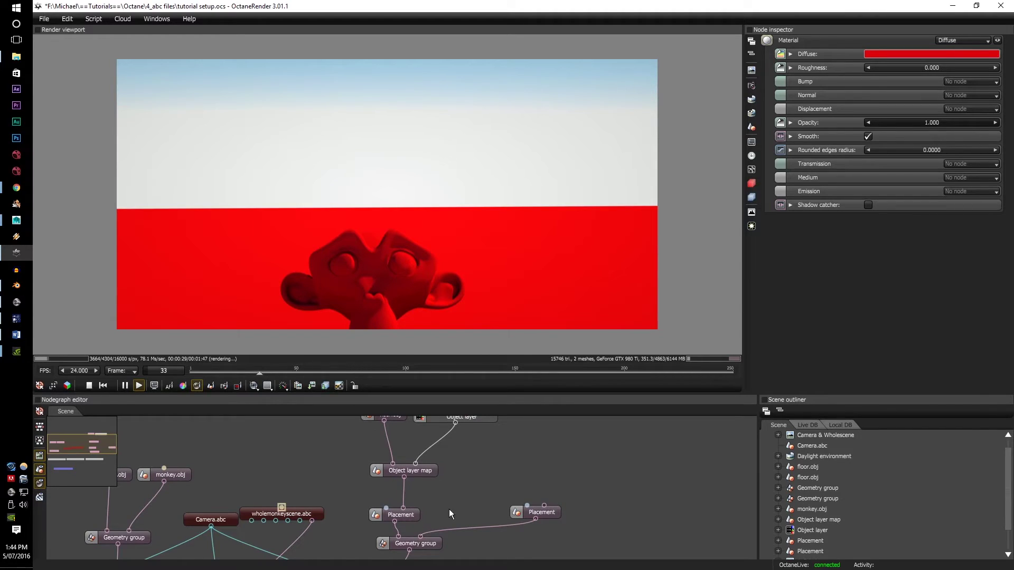
pyautogui.scroll(-2, 401, 493)
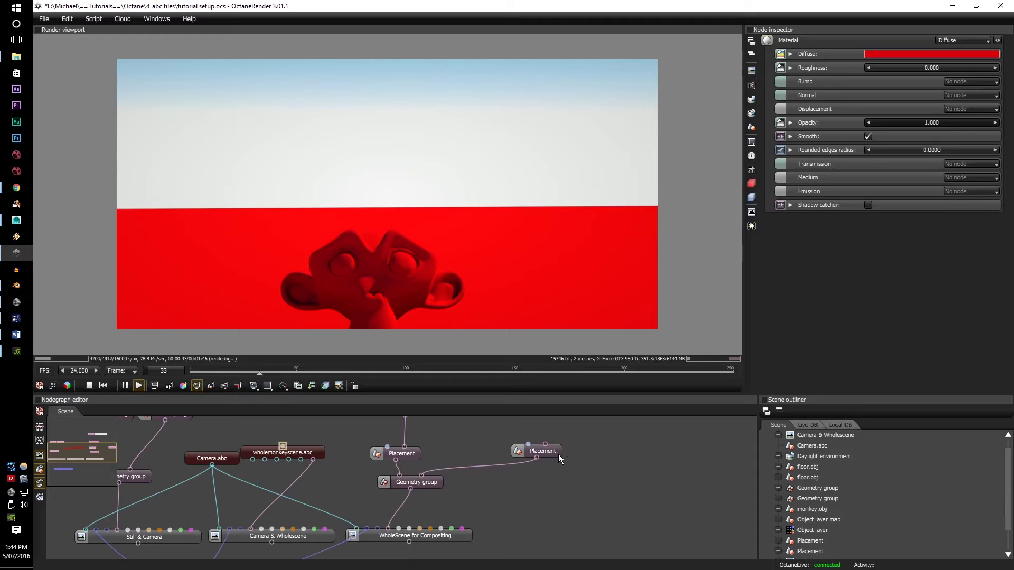
pyautogui.scroll(1, 559, 454)
# - Render the WholeScene for Compositing target and jump to frame 103
pyautogui.click(481, 452)
pyautogui.scroll(-3, 460, 438)
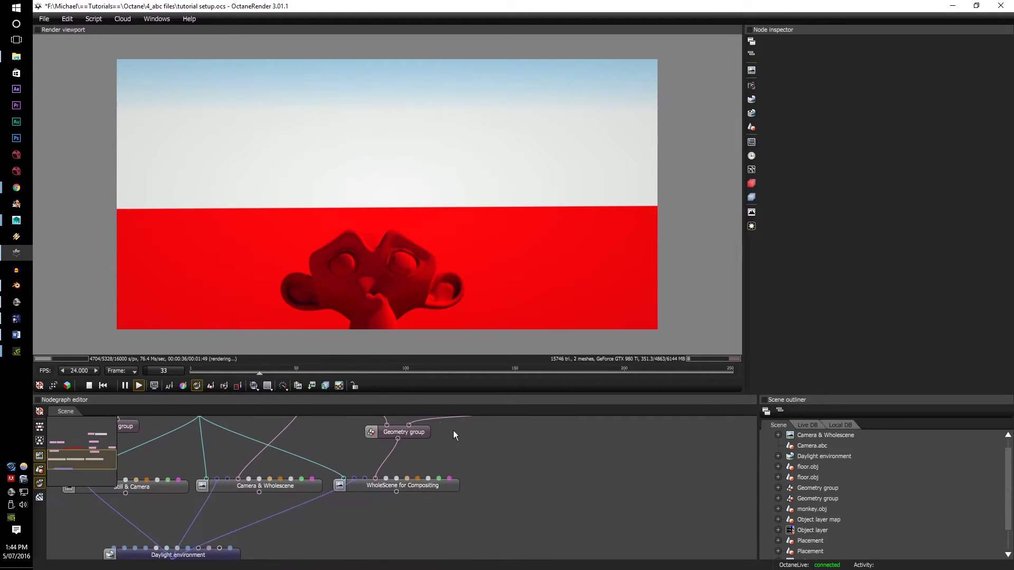
pyautogui.click(417, 490)
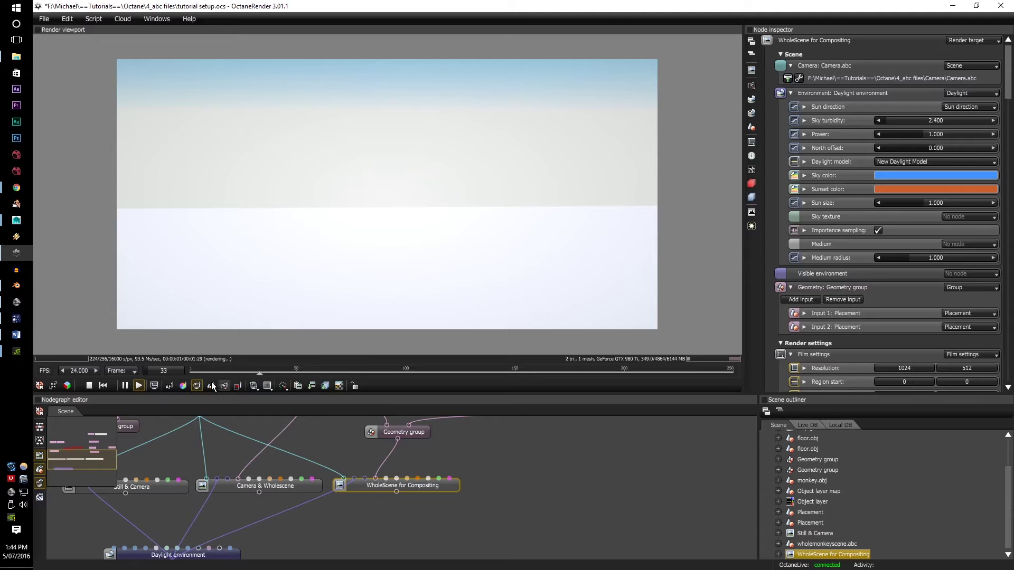
pyautogui.moveTo(259, 375)
pyautogui.mouseDown()
pyautogui.moveTo(208, 379)
pyautogui.moveTo(583, 370)
pyautogui.moveTo(273, 372)
pyautogui.mouseUp()
pyautogui.scroll(-3, 473, 511)
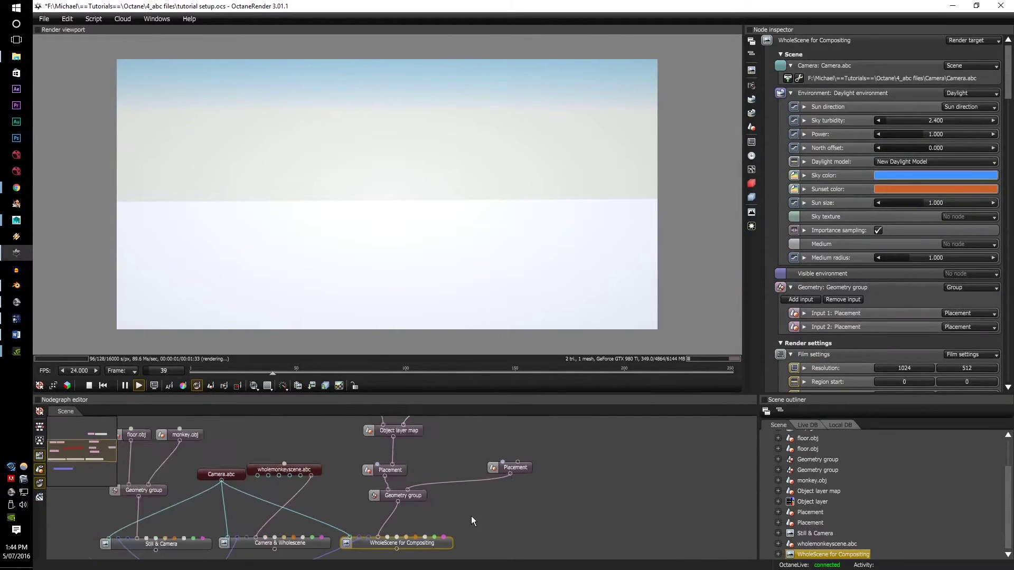
# - Import abc seperate/Monkey.abc as an Alembic scene with Load object layers ticked
pyautogui.rightClick(475, 466)
pyautogui.moveTo(530, 296)
pyautogui.click(566, 288)
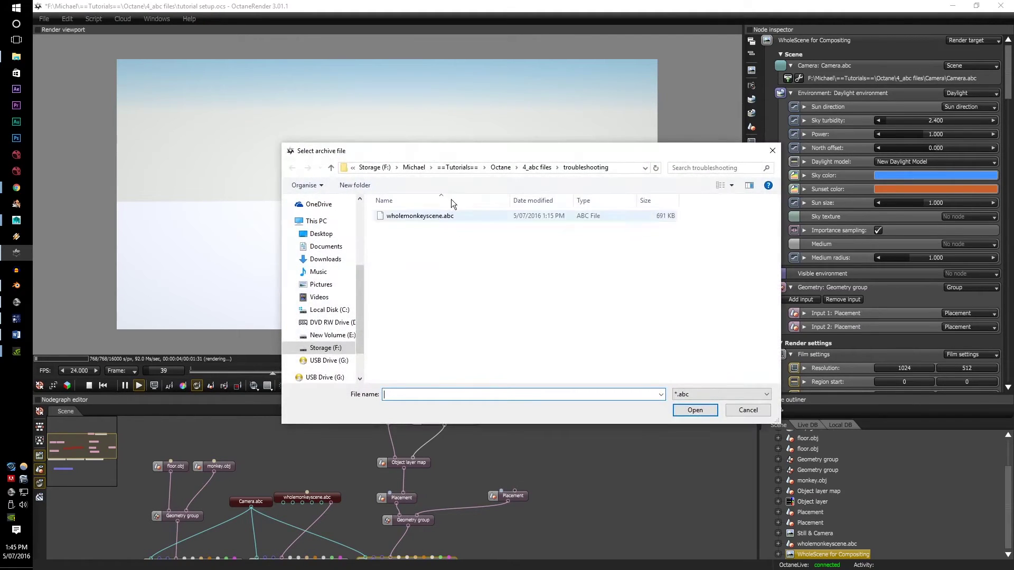
pyautogui.click(413, 216)
pyautogui.click(695, 411)
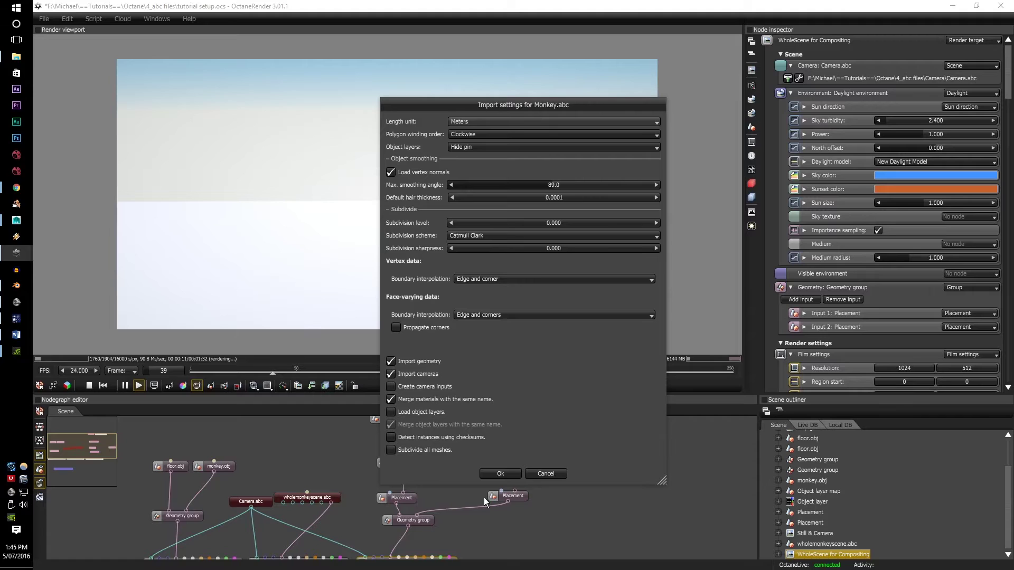
pyautogui.click(432, 416)
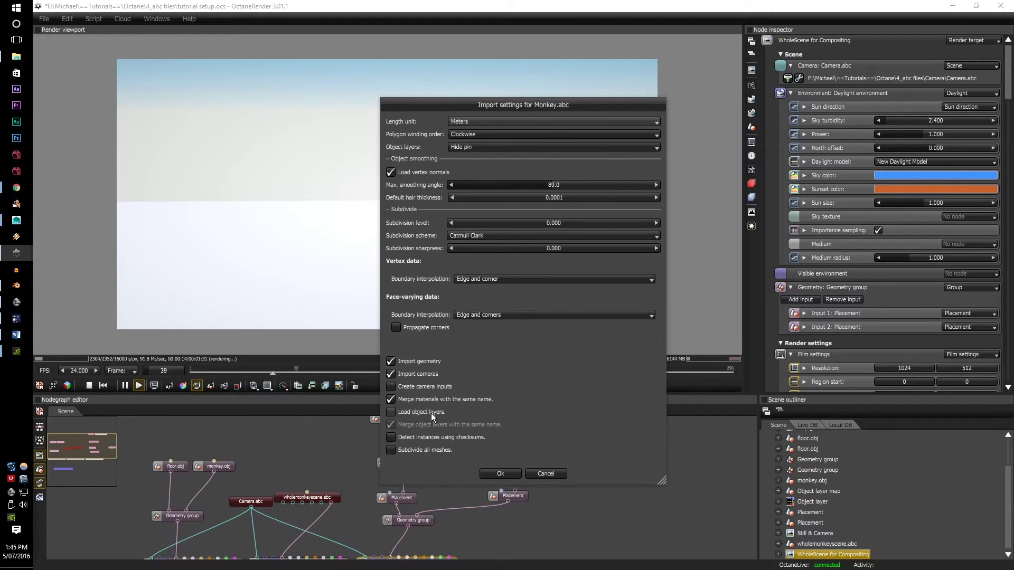
pyautogui.click(509, 471)
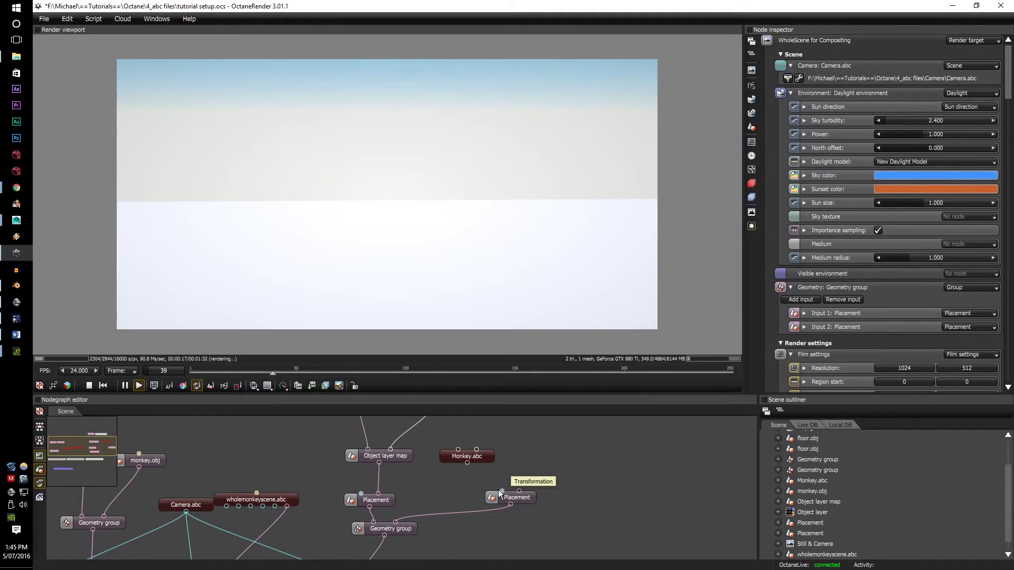
# - Duplicate the Object layer node and wire Monkey.abc into the right Placement's Geometry pin
pyautogui.moveTo(370, 475); pyautogui.dragTo(366, 494, button='middle')
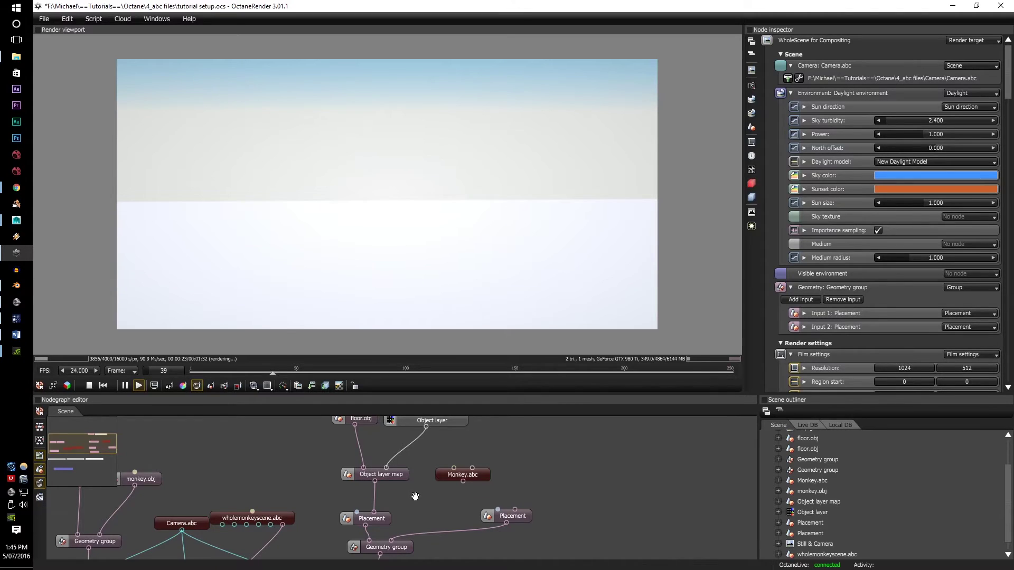
pyautogui.moveTo(414, 485); pyautogui.dragTo(400, 506, button='middle')
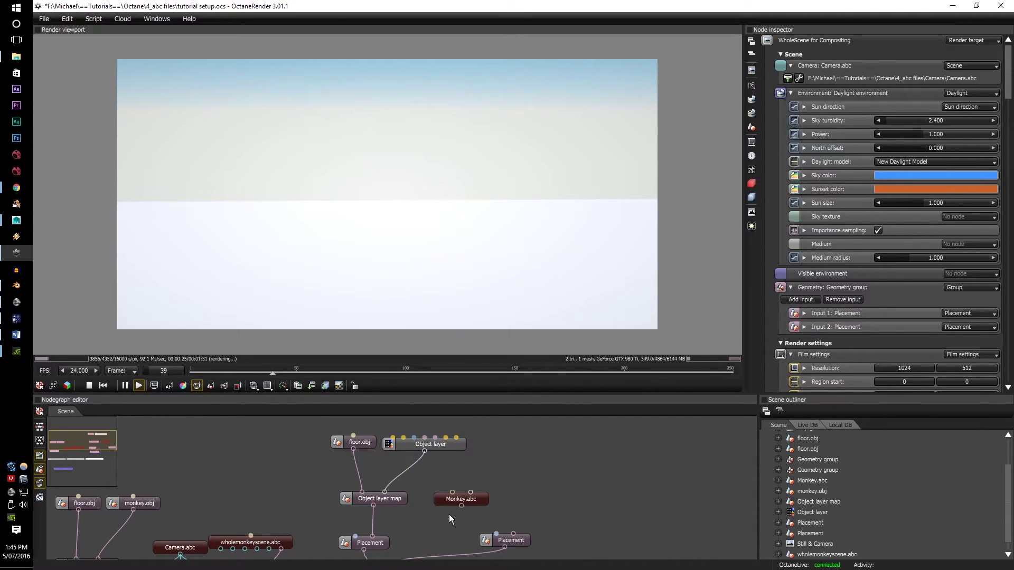
pyautogui.click(443, 448)
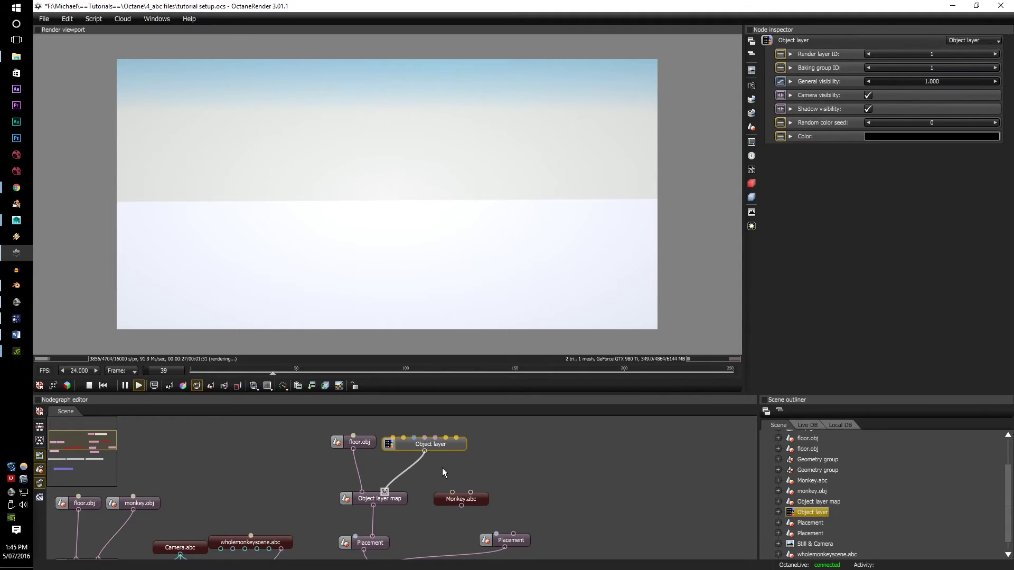
pyautogui.hotkey('ctrl', 'c')
pyautogui.click(523, 446)
pyautogui.hotkey('ctrl', 'v')
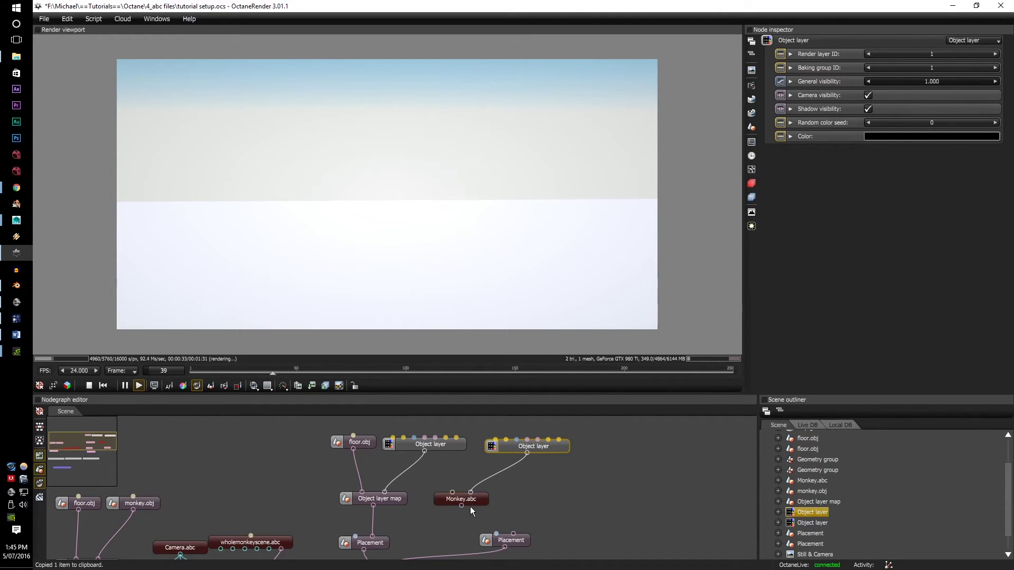
pyautogui.moveTo(462, 506); pyautogui.dragTo(515, 538)
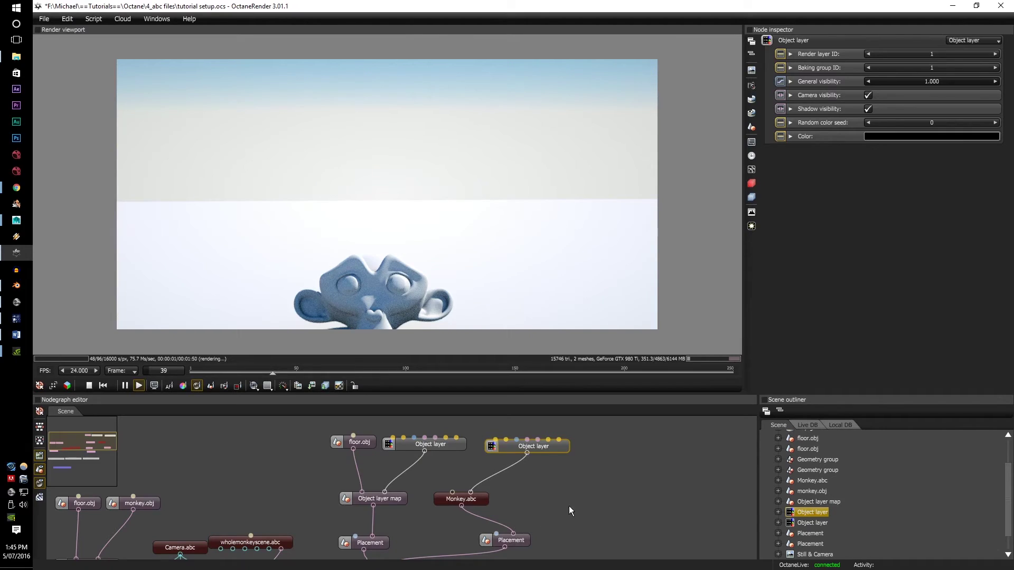
pyautogui.moveTo(567, 528); pyautogui.dragTo(580, 474, button='middle')
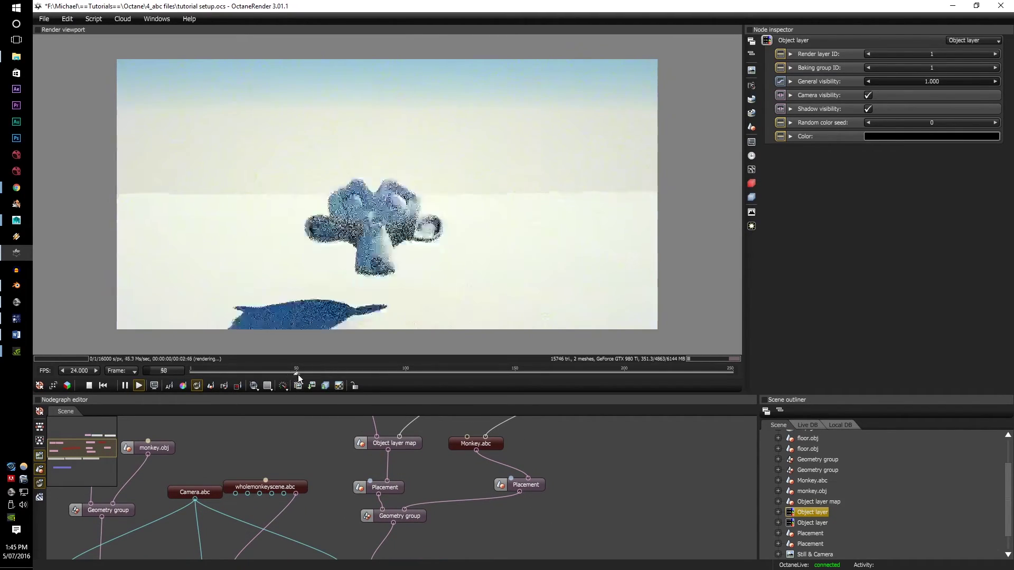
# - Scrub the monkey animation to frame 114 and select the monkey's copied Object layer node
pyautogui.click(528, 485)
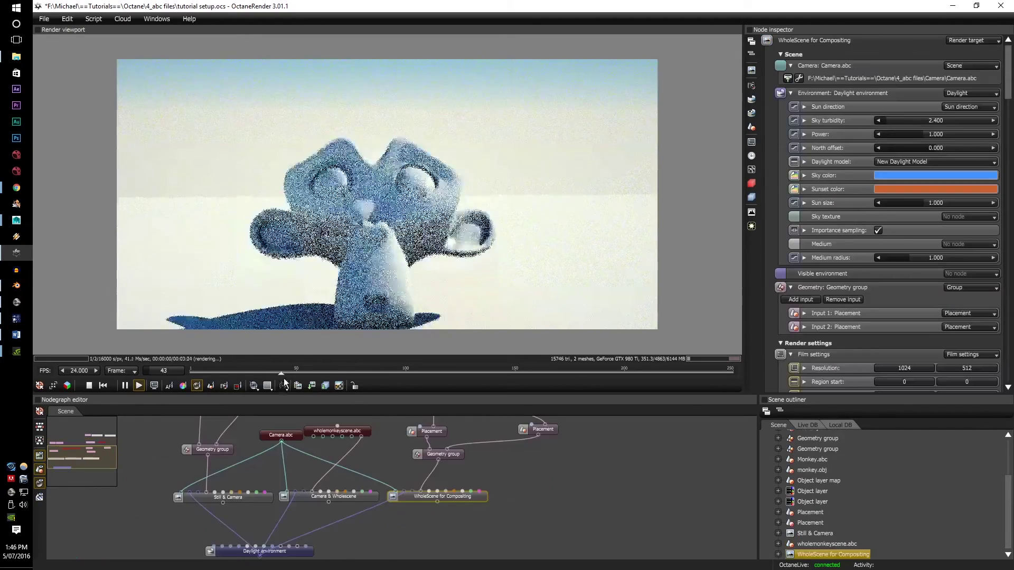
pyautogui.moveTo(284, 375); pyautogui.dragTo(289, 374)
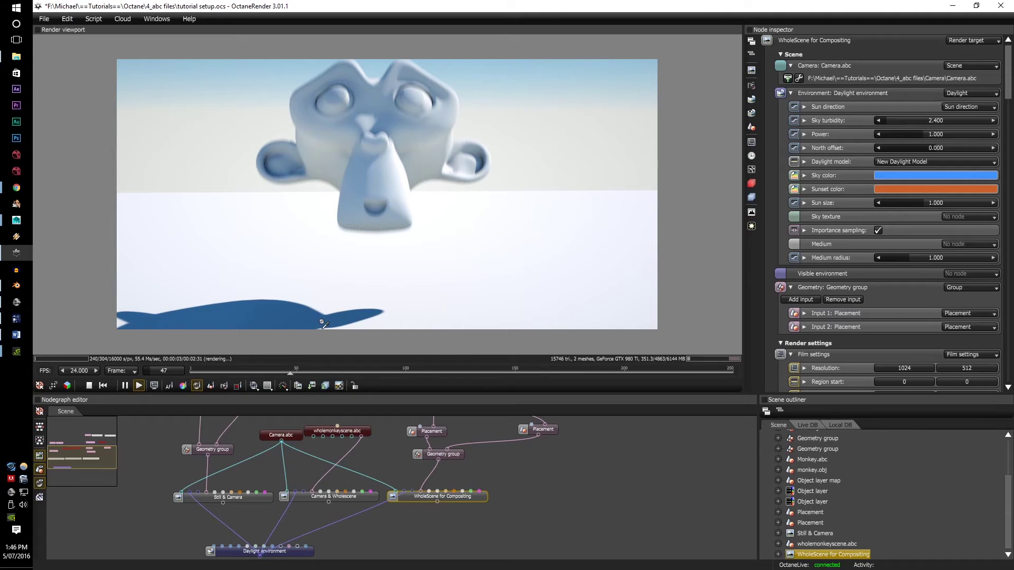
pyautogui.click(310, 153)
pyautogui.scroll(5, 301, 165)
pyautogui.scroll(-5, 301, 166)
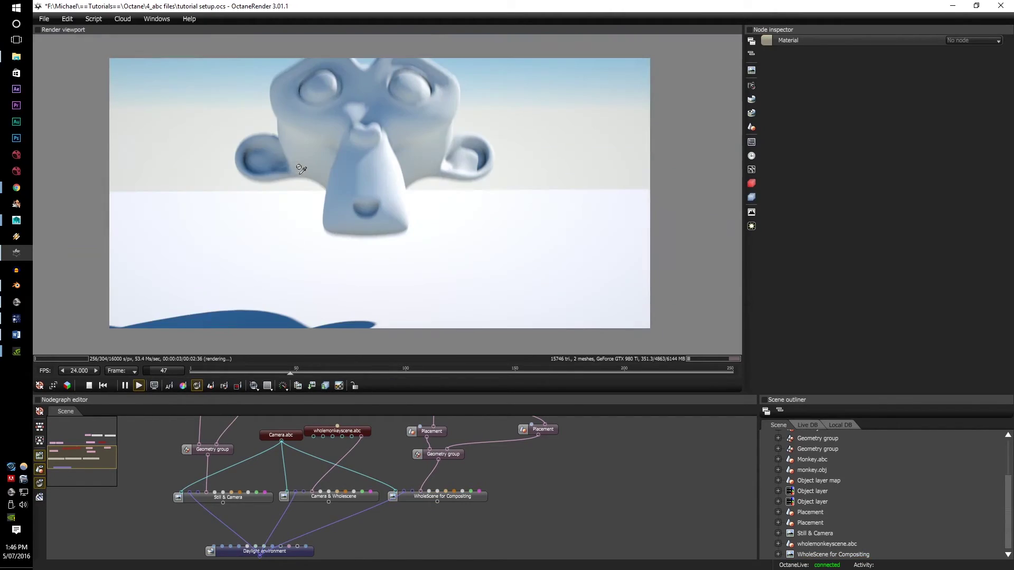
pyautogui.moveTo(298, 374); pyautogui.dragTo(437, 374)
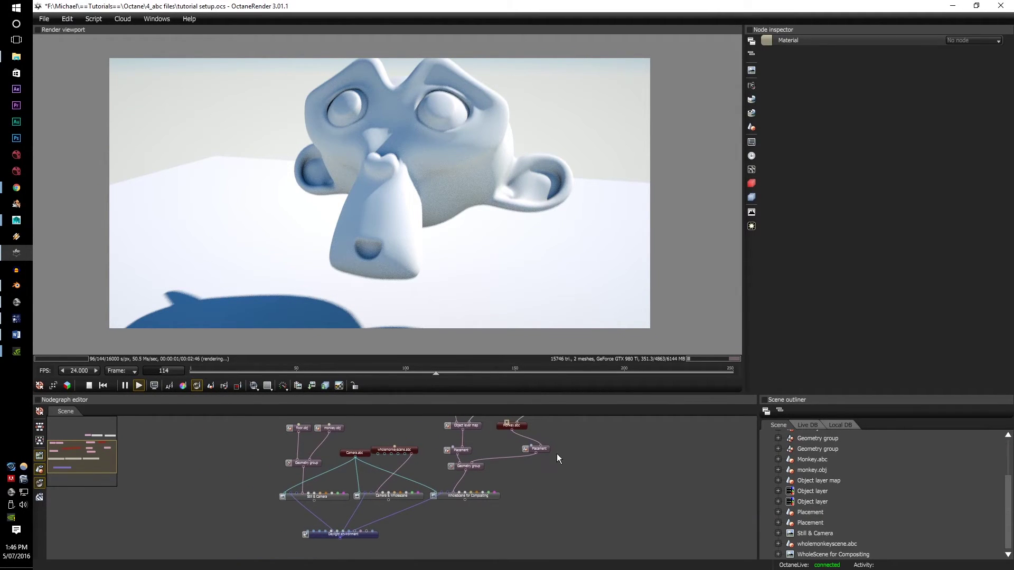
pyautogui.scroll(3, 556, 454)
pyautogui.click(523, 486)
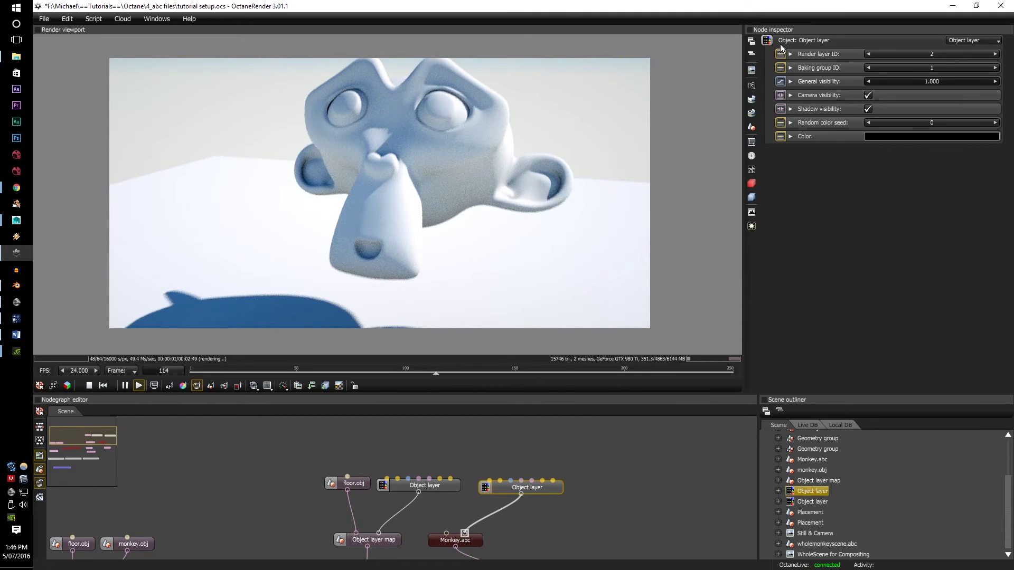
# - Enable render layers with active layer ID 2 and scrub to frame 163
pyautogui.click(752, 184)
pyautogui.click(867, 54)
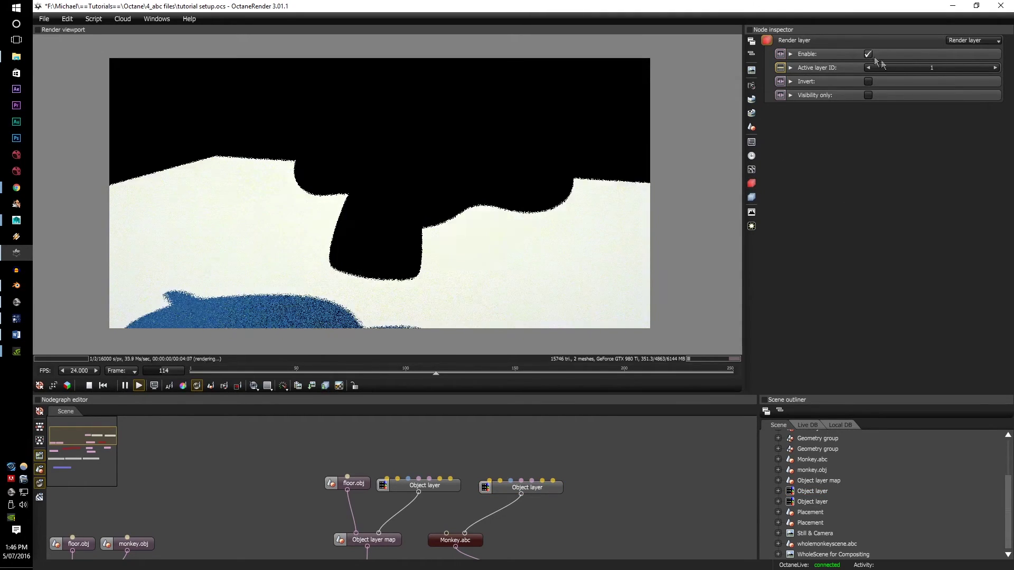
pyautogui.moveTo(431, 376); pyautogui.dragTo(388, 371)
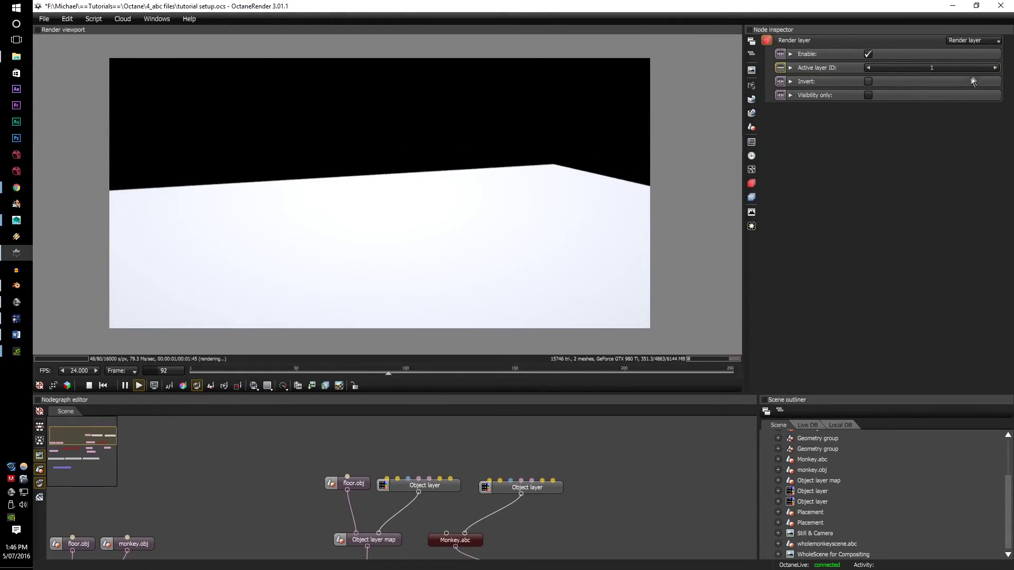
pyautogui.click(994, 67)
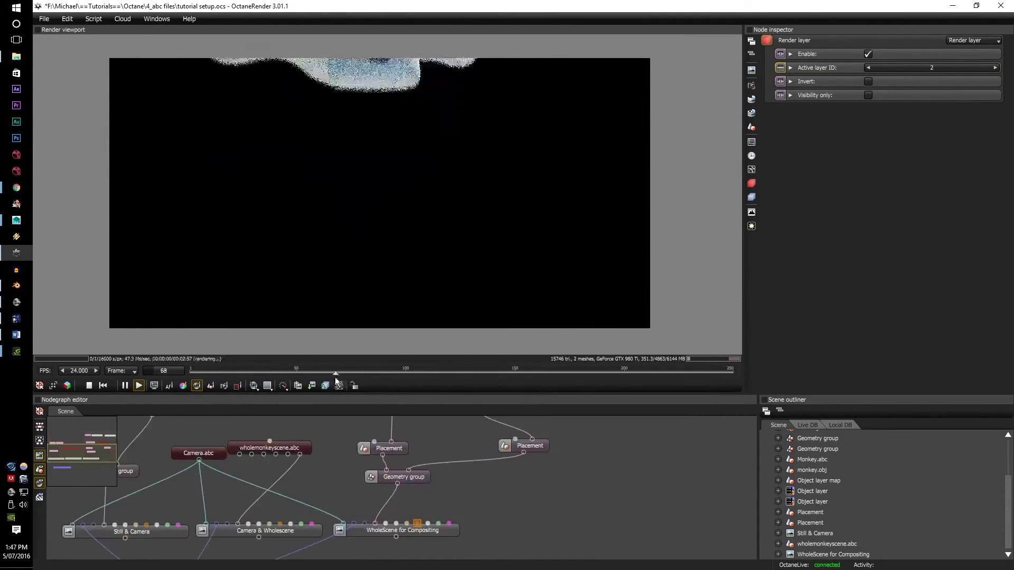
pyautogui.click(355, 374)
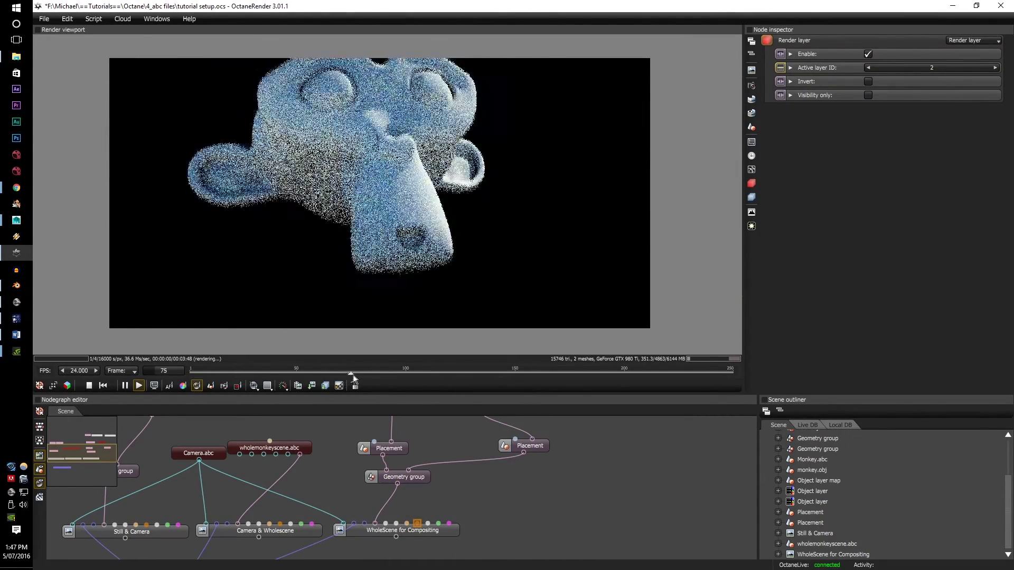
pyautogui.moveTo(356, 376); pyautogui.dragTo(551, 372)
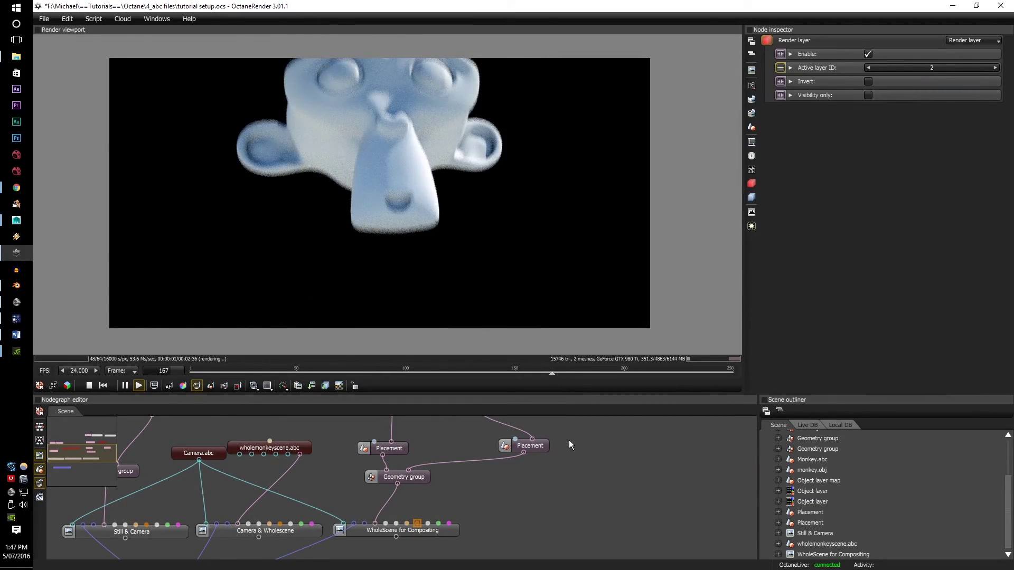
# - Toggle Visibility only on and off, then scrub the animation back to frame 44
pyautogui.click(867, 95)
pyautogui.click(867, 95)
pyautogui.click(568, 374)
pyautogui.moveTo(570, 379); pyautogui.dragTo(713, 353)
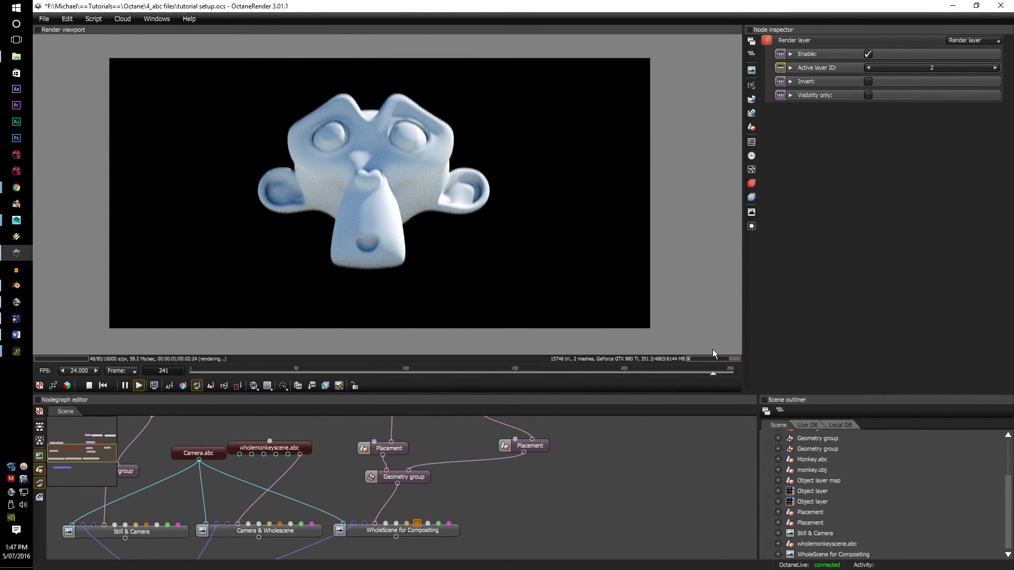
pyautogui.click(283, 372)
pyautogui.scroll(-4, 646, 489)
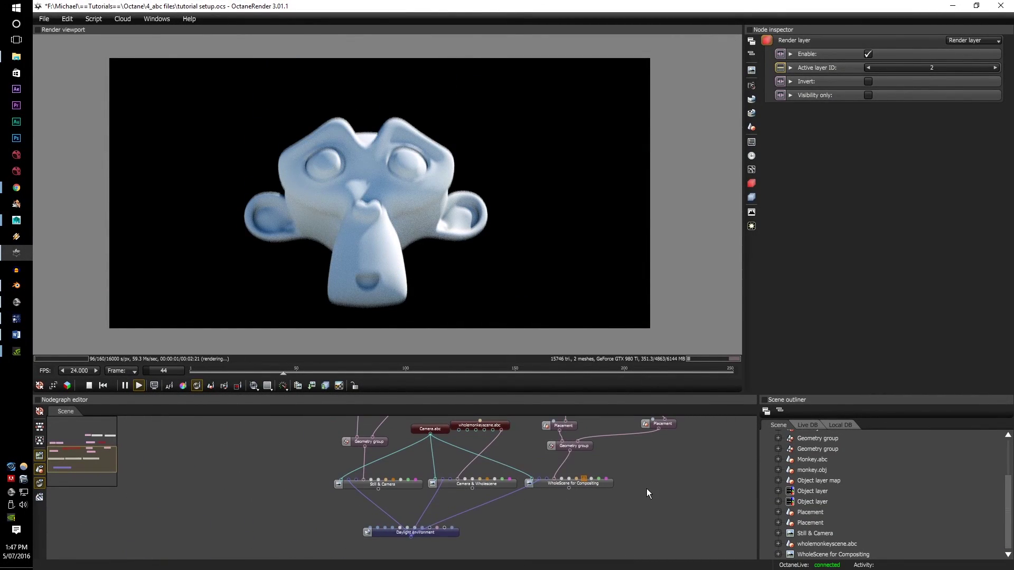